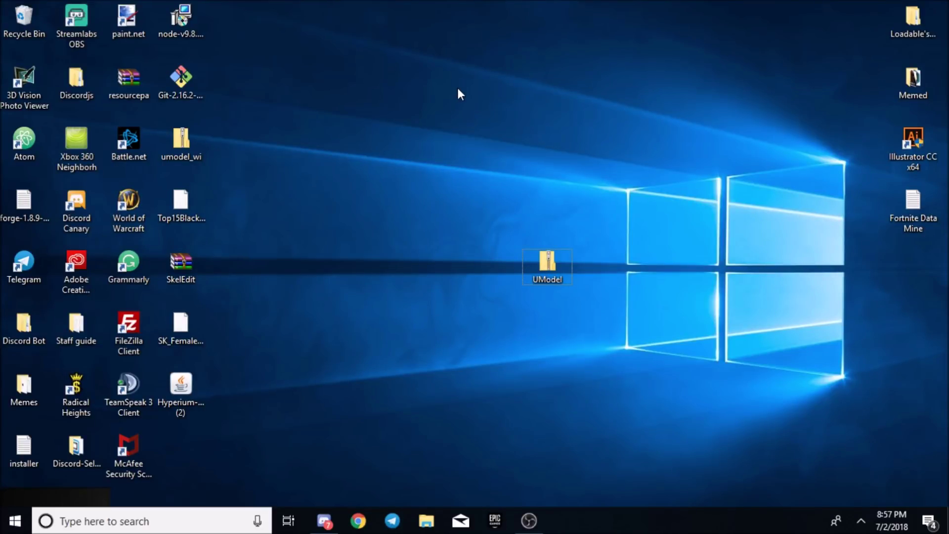
- Select and deselect the UModel zip on the desktop and toggle the OBS window
left_click_drag(461, 88, 729, 375)
left_click(510, 184)
mouse_move(534, 186)
left_mouse_down()
mouse_move(665, 312)
mouse_move(546, 245)
mouse_move(681, 289)
mouse_move(528, 200)
left_mouse_up()
left_click(527, 520)
left_click(527, 520)
- Open the UModel zip, look over SDL2.dll, UModel and umodel, and restore the window
double_click(557, 276)
left_click_drag(210, 235, 261, 131)
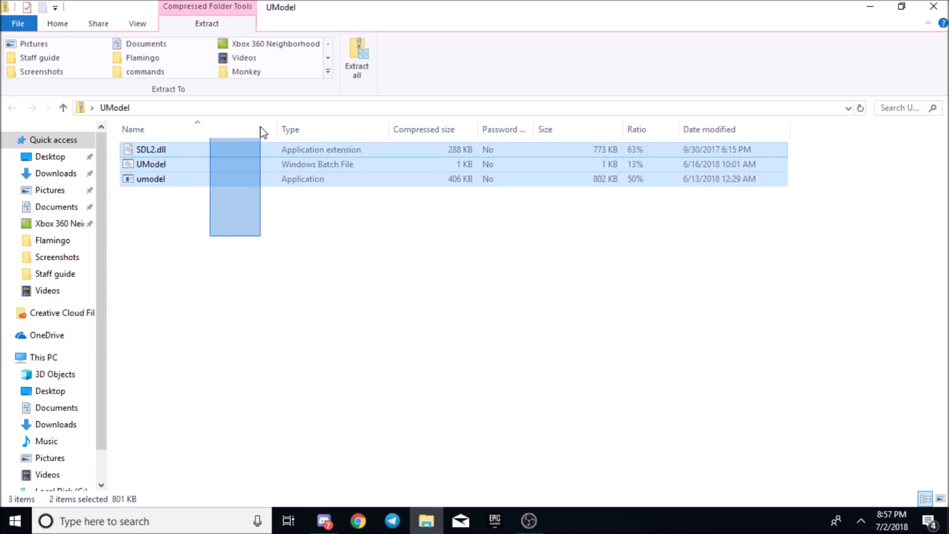
left_click_drag(236, 391, 255, 389)
left_click_drag(502, 300, 268, 191)
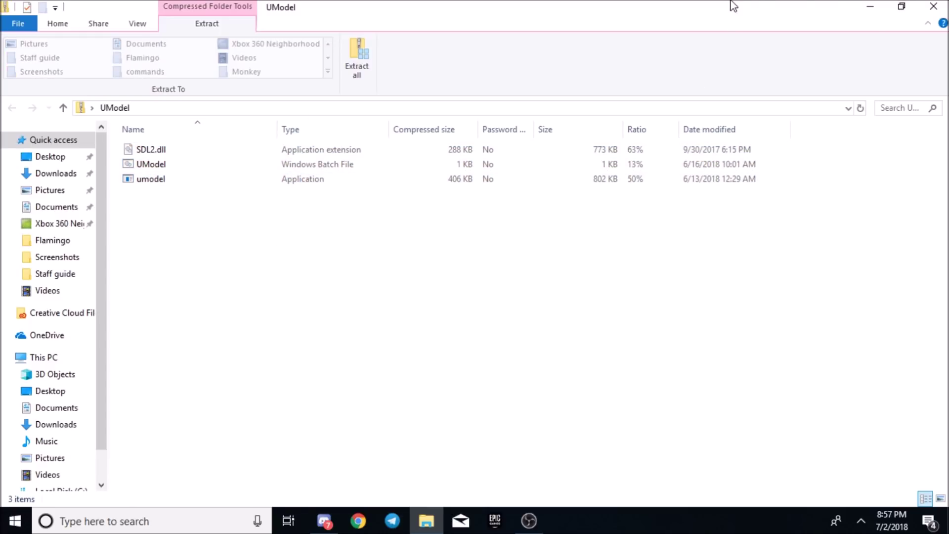
left_click_drag(731, 4, 742, 40)
- Dismiss the search panel and close the UModel archive window
left_click(176, 527)
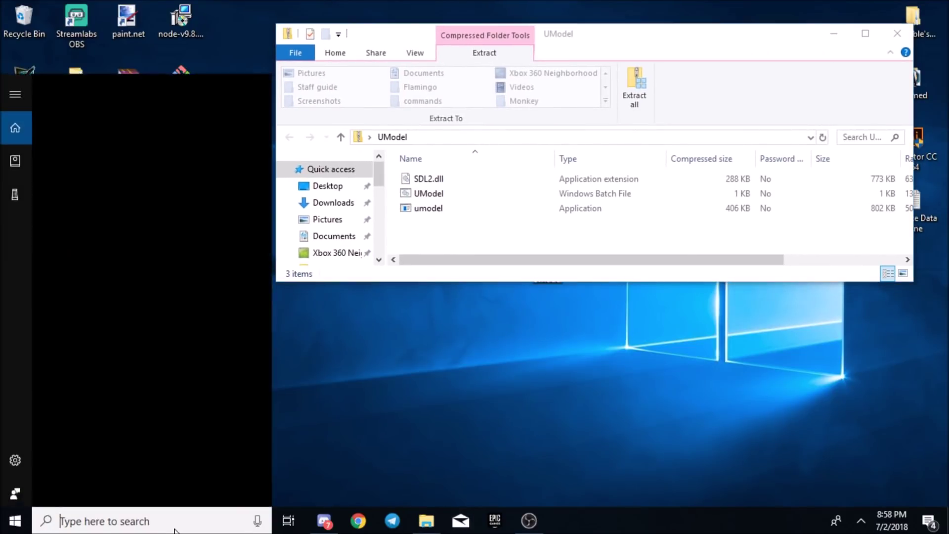
left_click(417, 482)
left_click(426, 520)
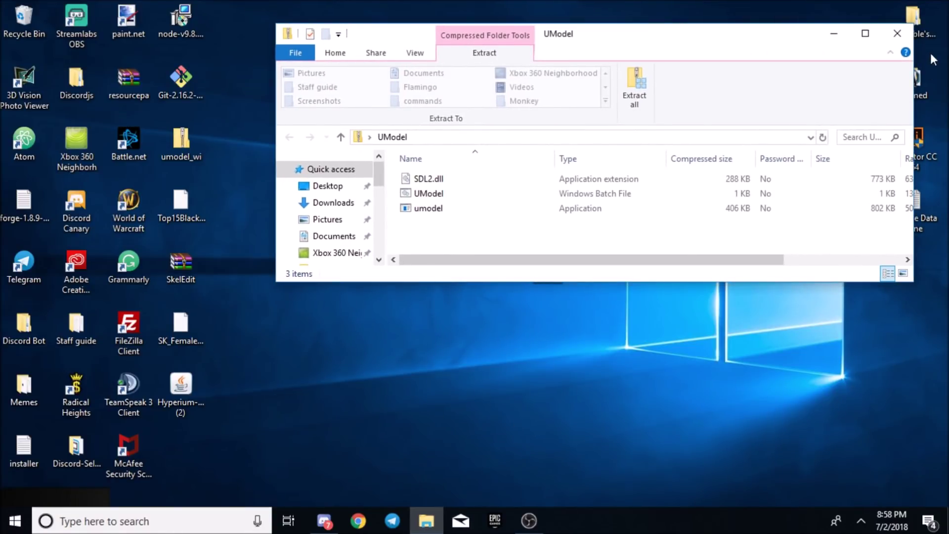
left_click(897, 33)
- Open a new File Explorer window and maximize it
left_click(426, 520)
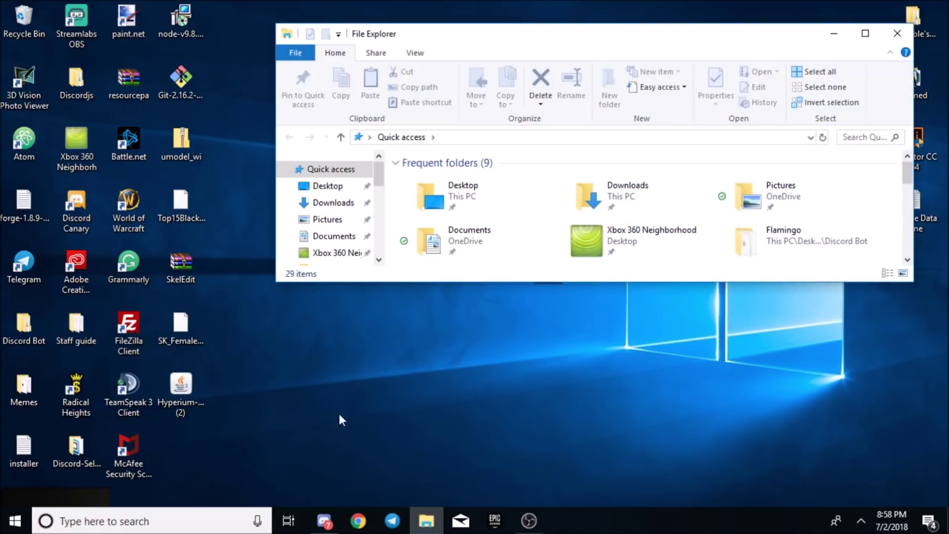
scroll(346, 240, "down", 1)
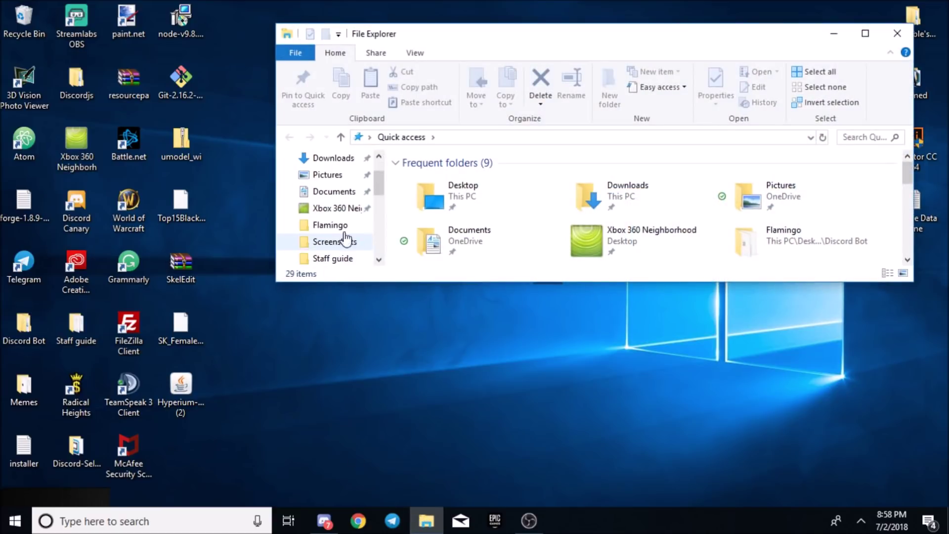
left_click(865, 33)
scroll(198, 286, "down", 1)
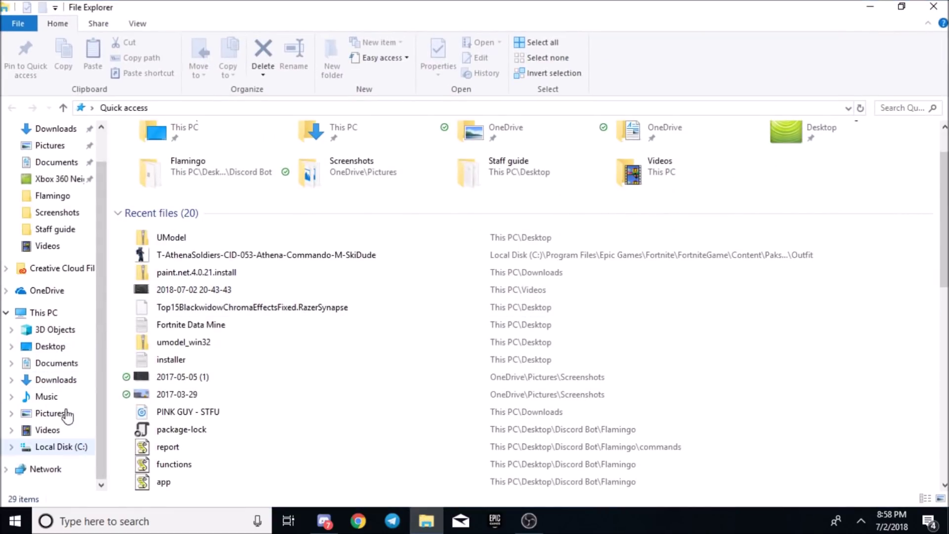
- Navigate to C:\Program Files\Epic Games\Fortnite\FortniteGame\Content\Paks
left_click(40, 312)
double_click(158, 277)
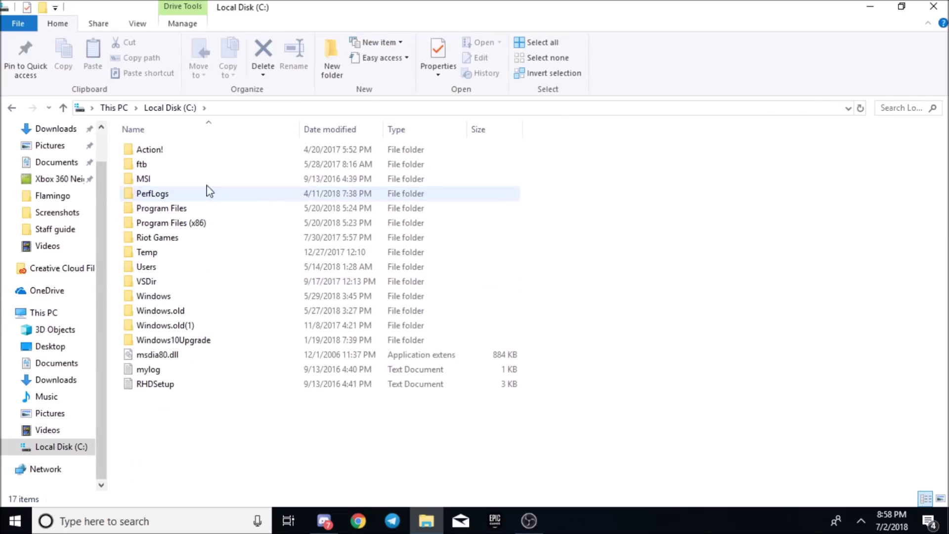
double_click(164, 211)
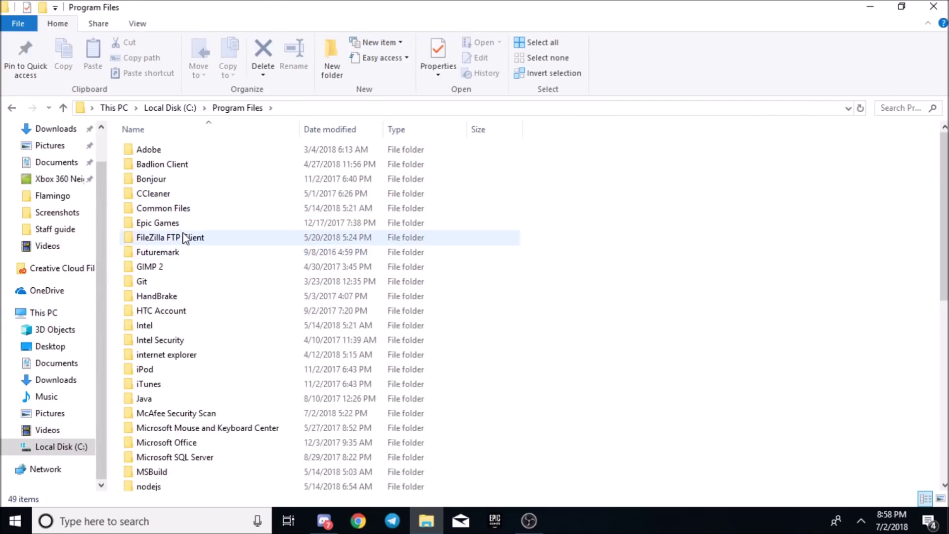
left_click(158, 223)
double_click(159, 224)
double_click(159, 150)
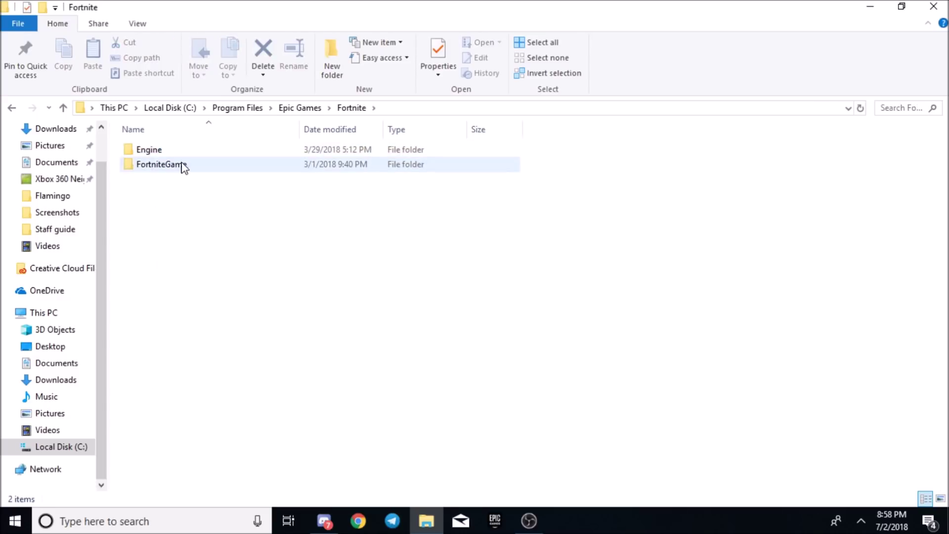
double_click(181, 164)
double_click(174, 167)
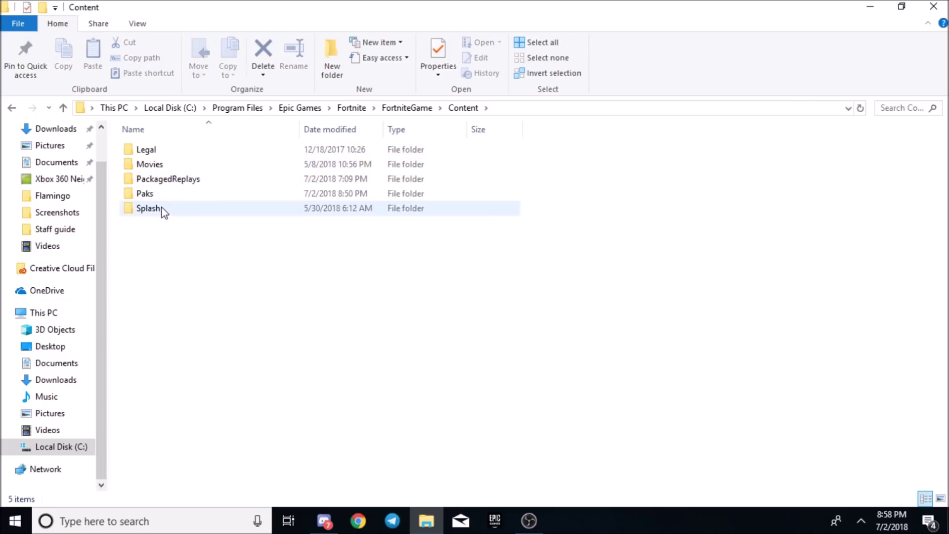
left_click(157, 197)
double_click(157, 198)
- Move and re-maximize the Paks window, then right-click the UModel batch file
scroll(197, 297, "down", 1)
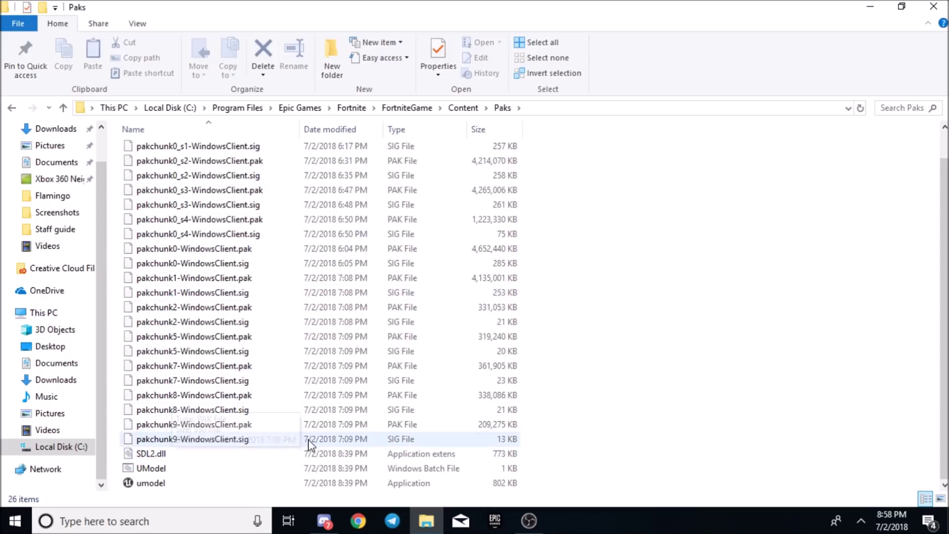
double_click(662, 5)
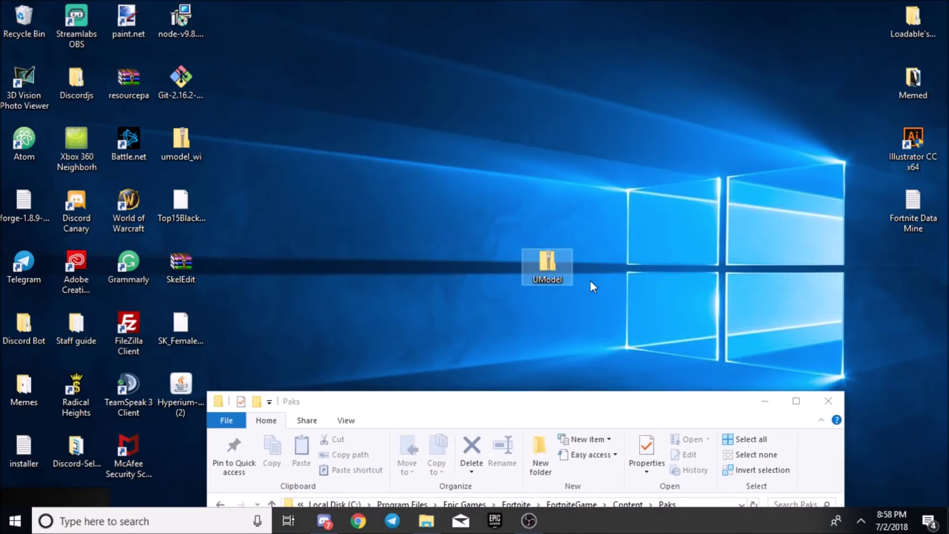
left_click_drag(611, 394, 611, 45)
left_click(798, 45)
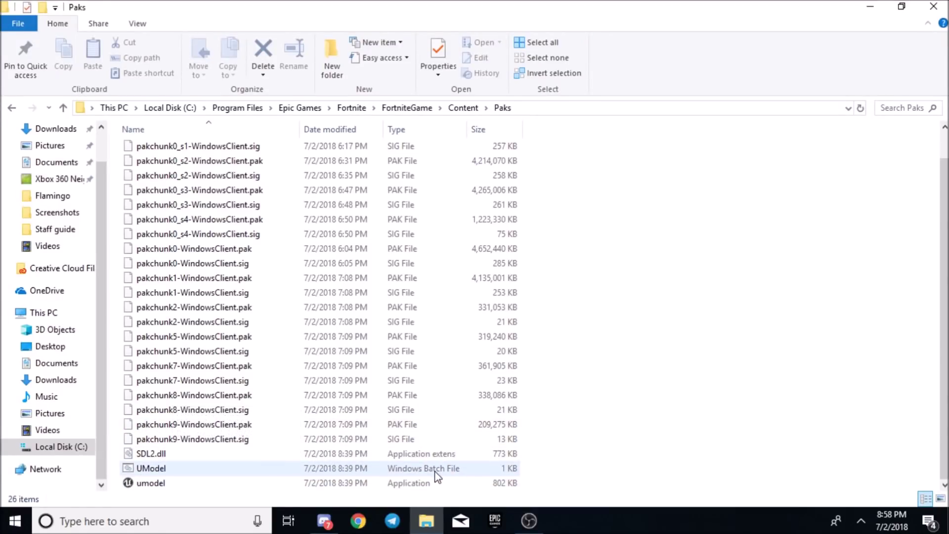
right_click(415, 473)
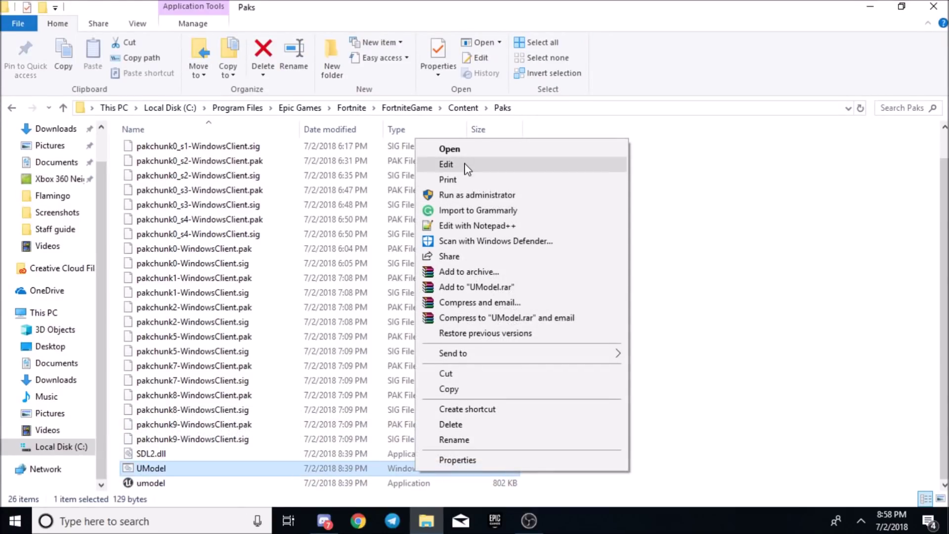
- Edit the UModel batch file in a maximized Notepad and inspect its arguments after -path
left_click(464, 168)
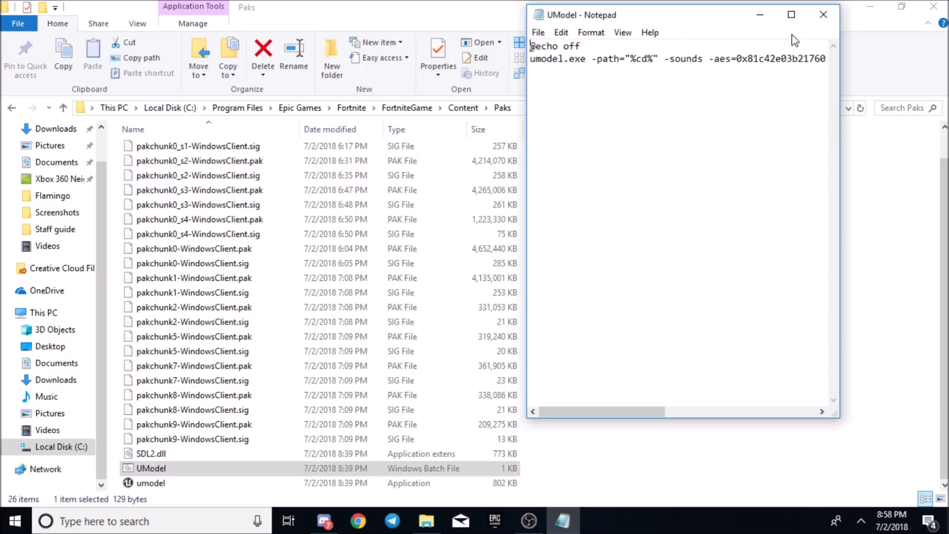
left_click(791, 14)
left_click_drag(648, 48, 98, 68)
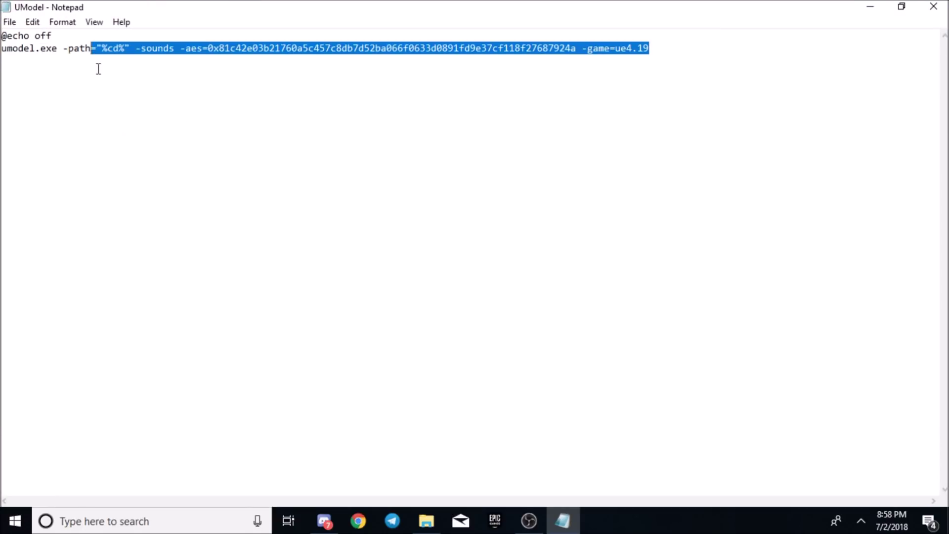
left_click(124, 69)
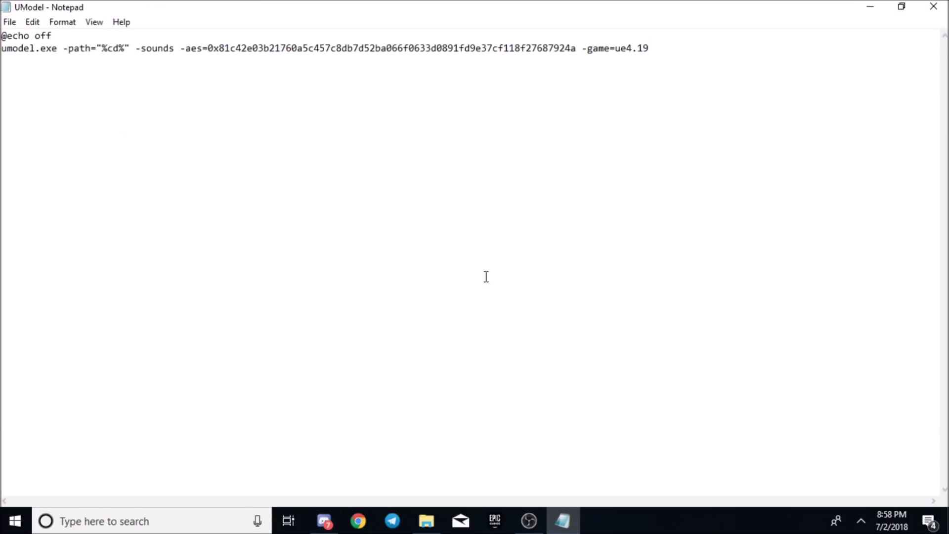
- Highlight the AES key on line 2, then close Notepad
double_click(208, 48)
left_click(217, 48)
left_click_drag(211, 48, 576, 44)
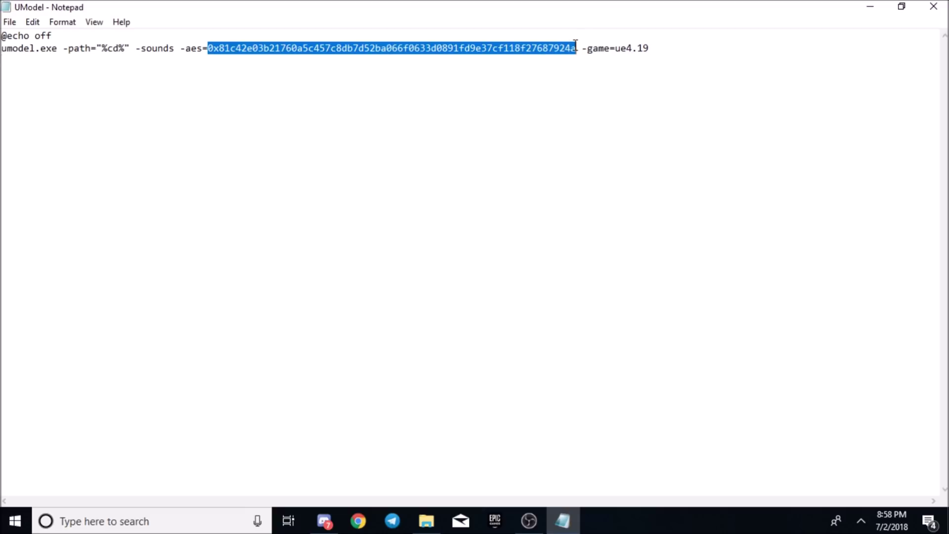
left_click(232, 71)
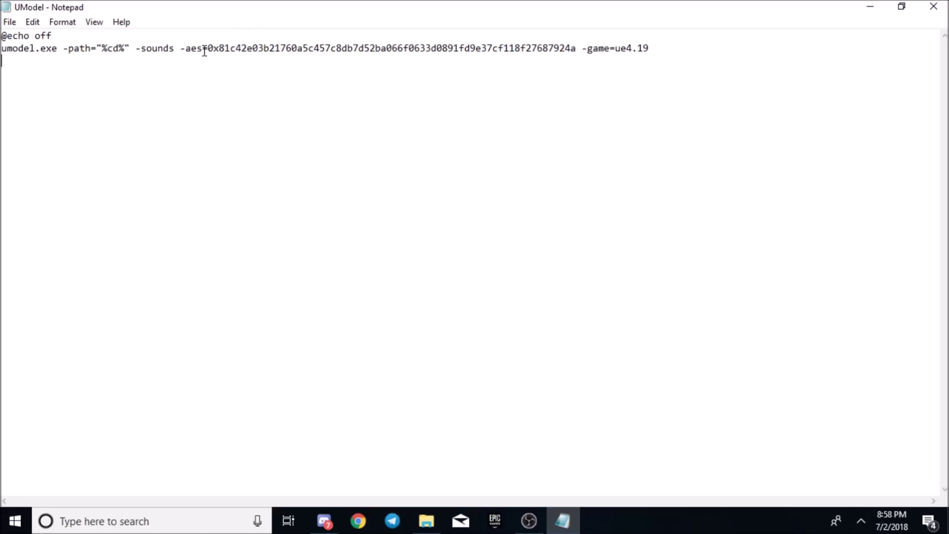
left_click_drag(204, 52, 582, 48)
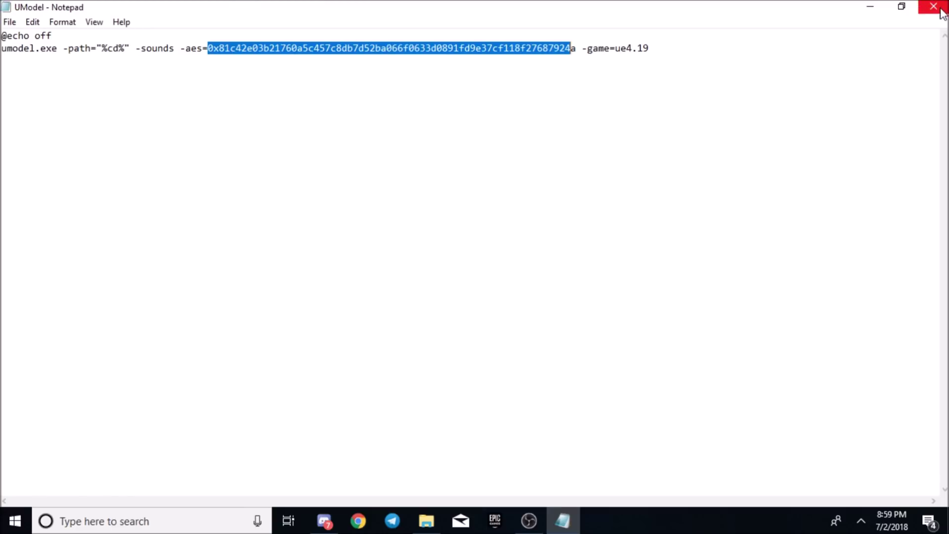
left_click(941, 11)
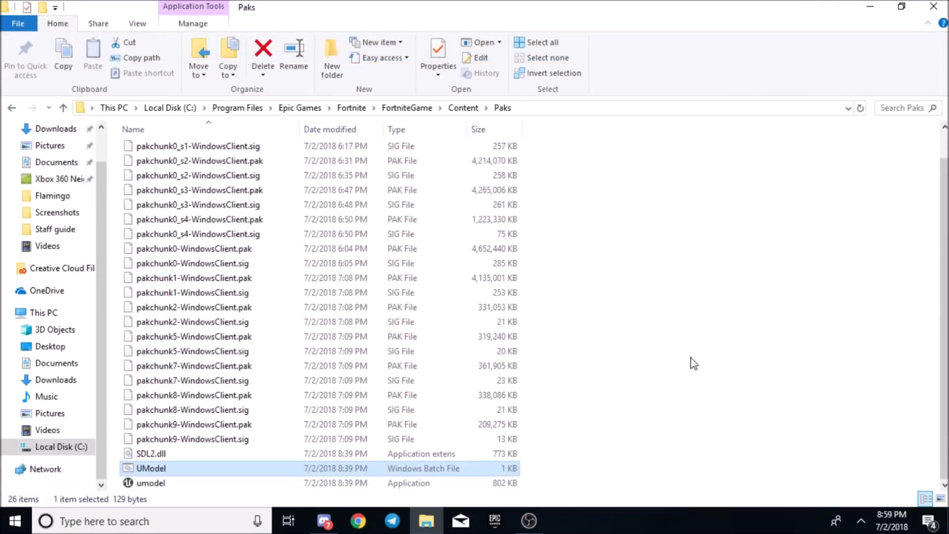
- Launch UModel with the batch file and expand FortniteGame's Content folder
double_click(180, 469)
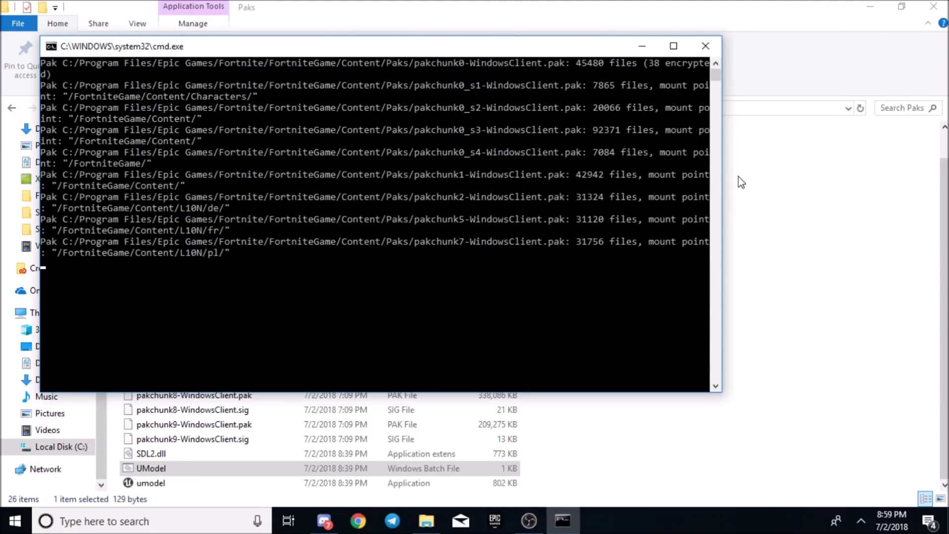
mouse_move(435, 520)
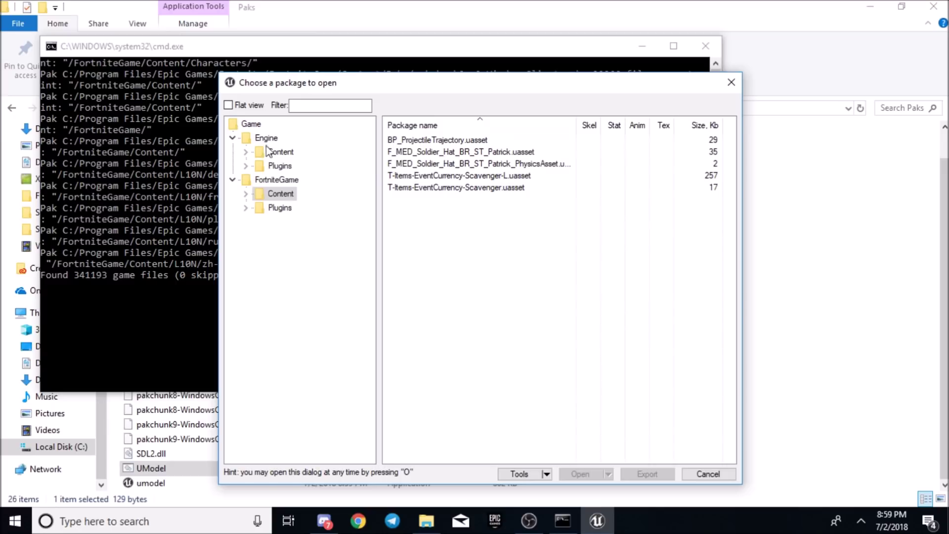
left_click(247, 194)
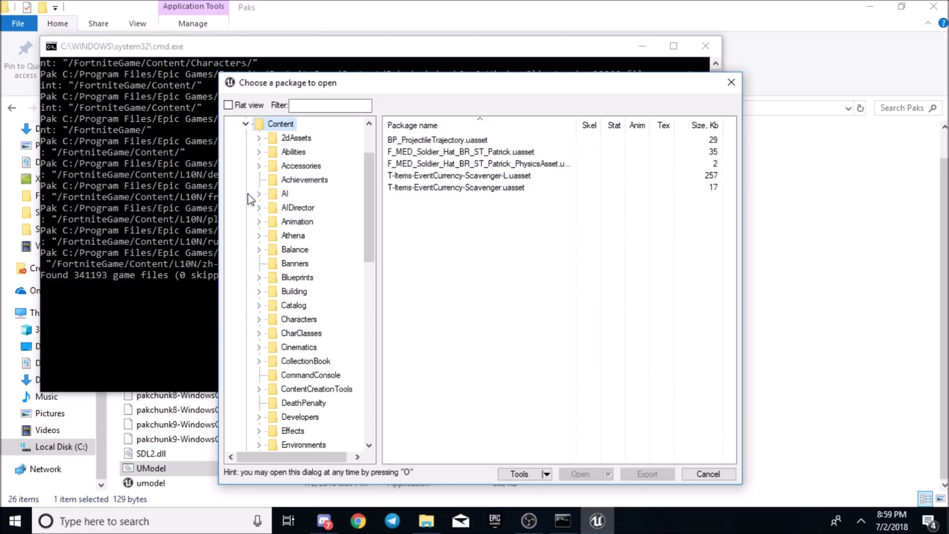
scroll(278, 184, "up", 2)
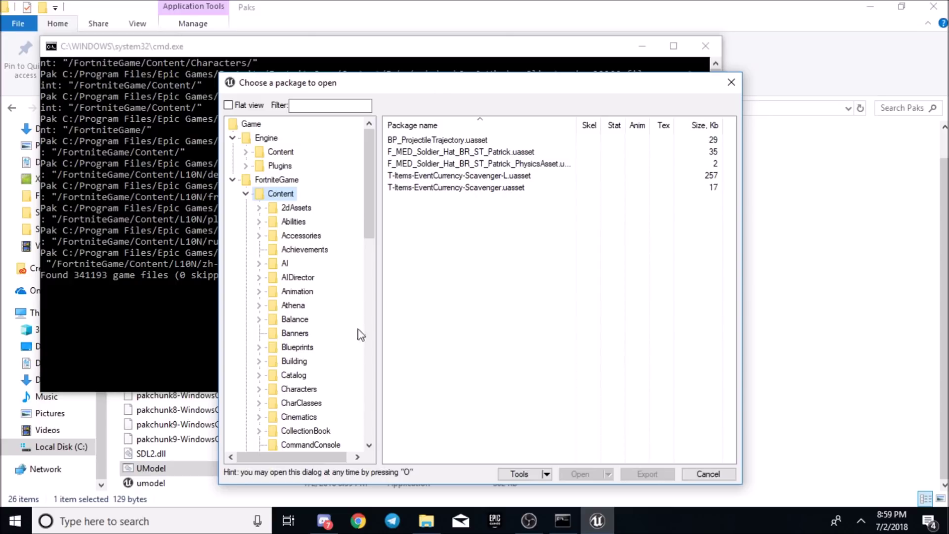
scroll(291, 366, "down", 2)
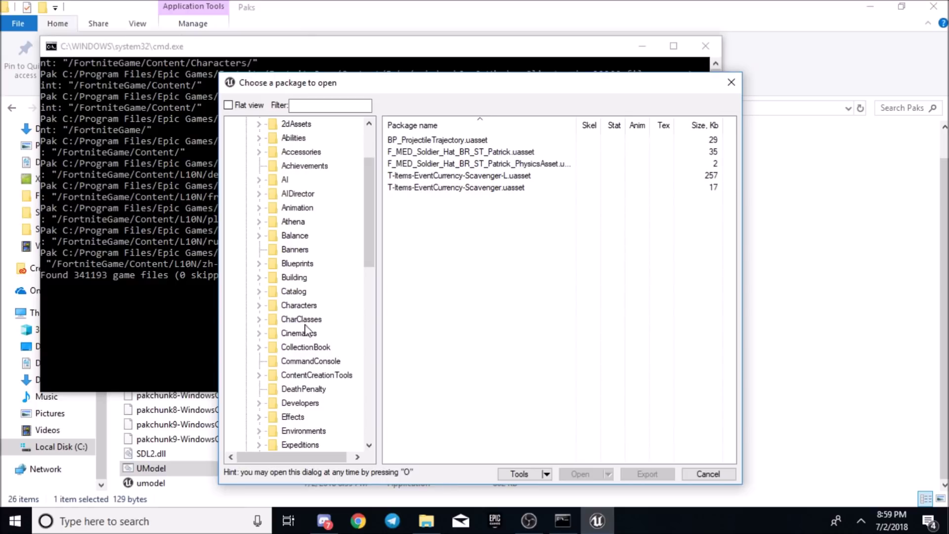
scroll(282, 275, "up", 2)
left_click(247, 194)
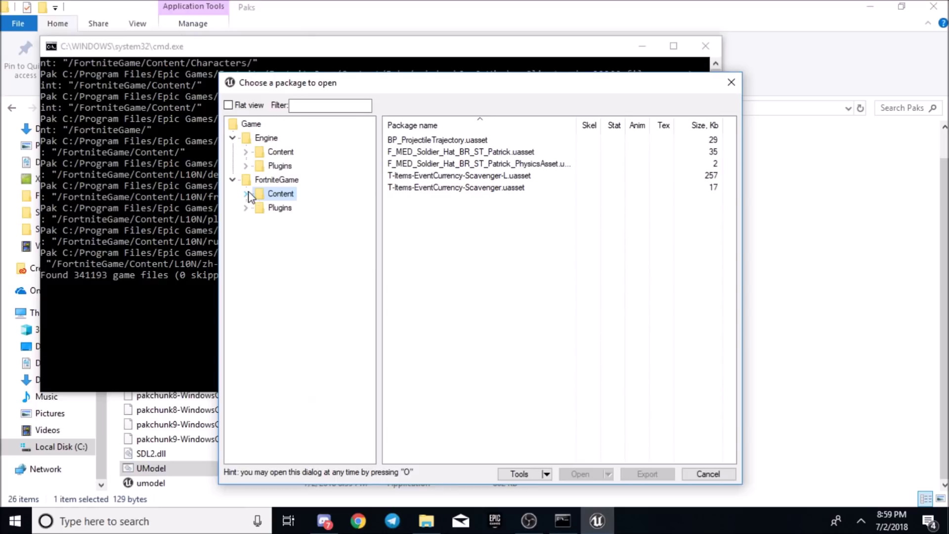
left_click(247, 194)
- Expand Characters > Player > Male > Medium in the package tree
left_click(259, 320)
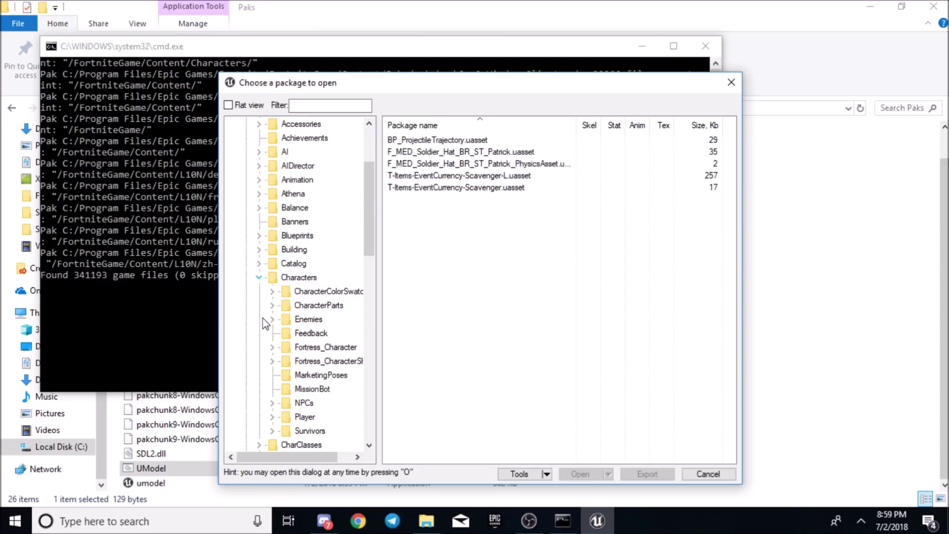
scroll(306, 376, "down", 1)
left_click(272, 374)
left_click(278, 431)
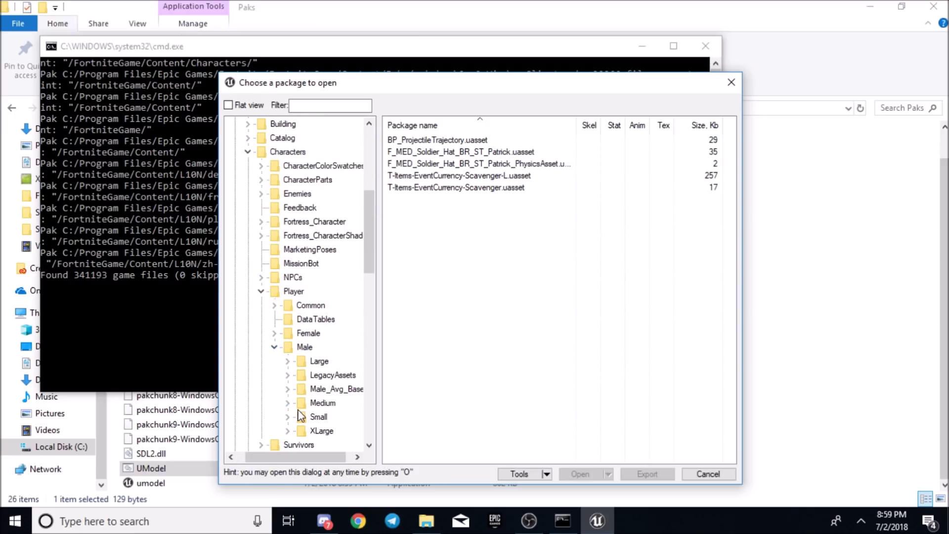
scroll(316, 376, "down", 3)
left_click_drag(304, 458, 312, 458)
left_click(280, 290)
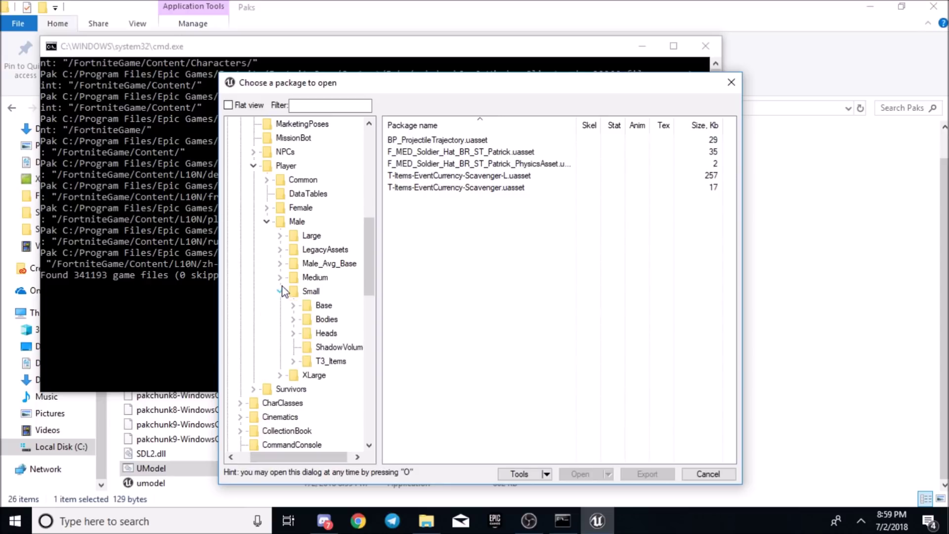
left_click(281, 291)
left_click(280, 277)
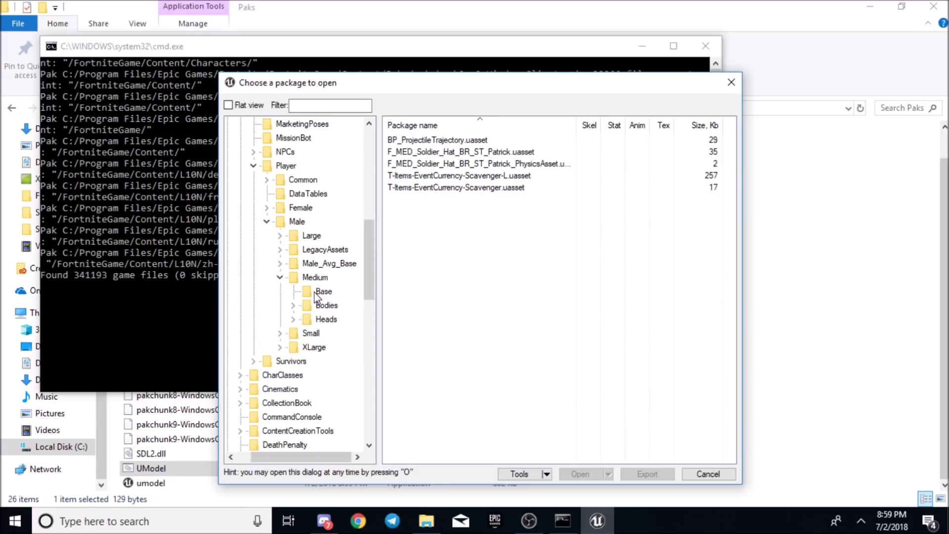
- Expand Bodies > M_MED_Venus and list its Meshes packages
left_click(293, 305)
left_click_drag(299, 447, 327, 449)
scroll(318, 355, "up", 2)
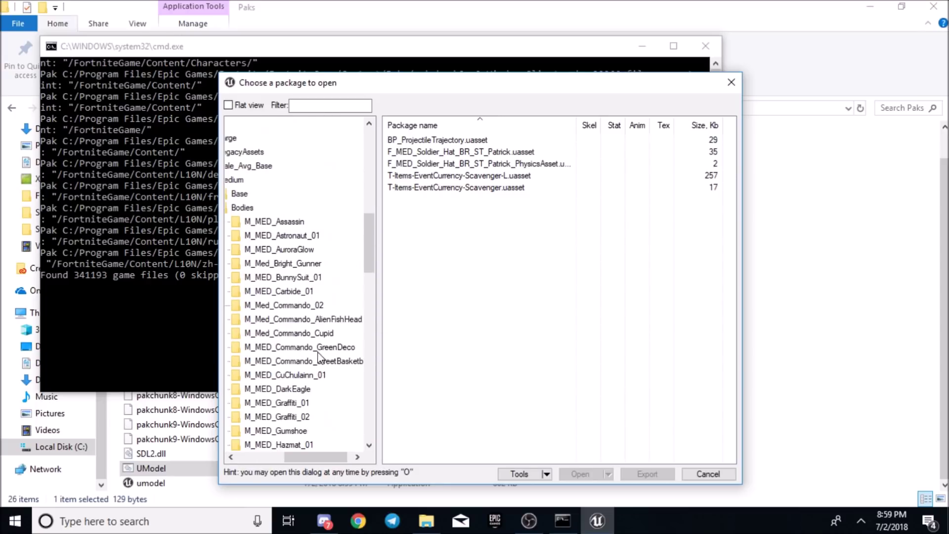
scroll(350, 405, "down", 5)
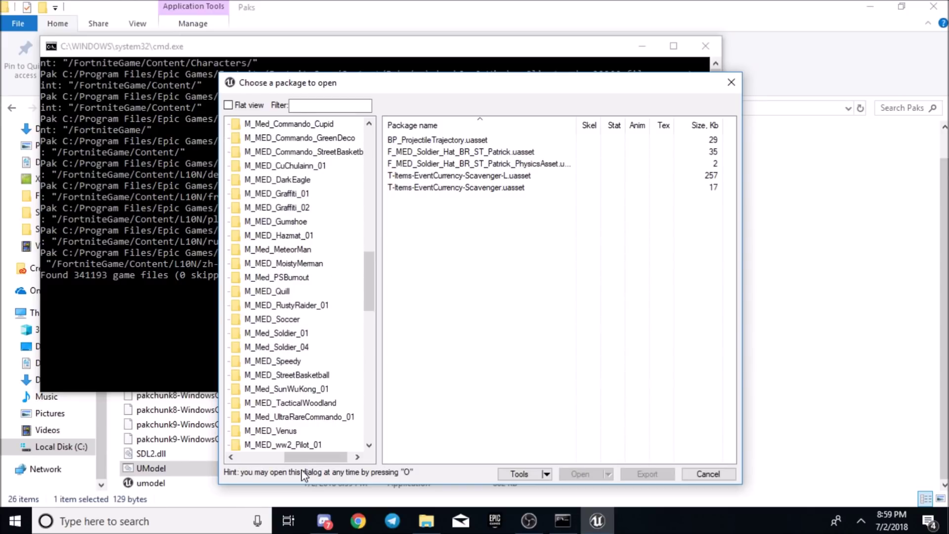
left_click_drag(297, 458, 281, 461)
left_click(254, 430)
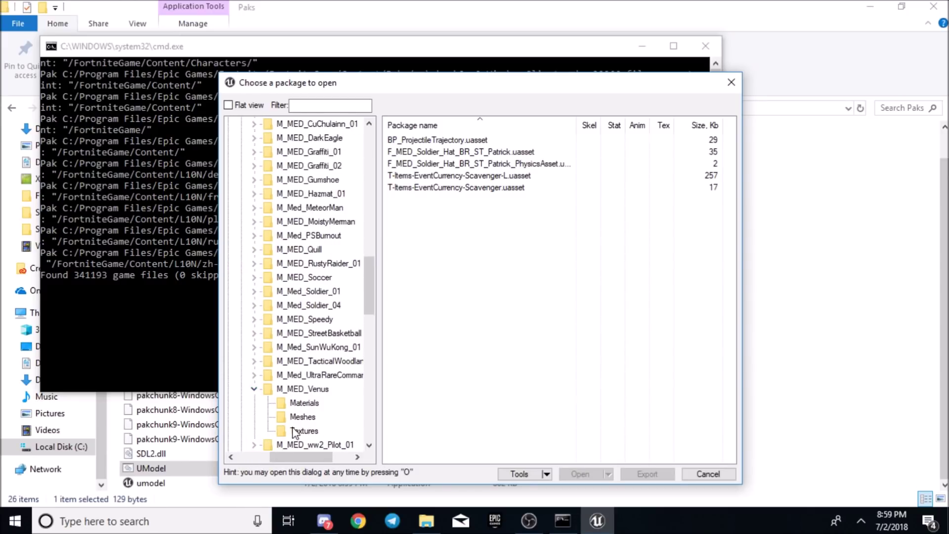
left_click(301, 418)
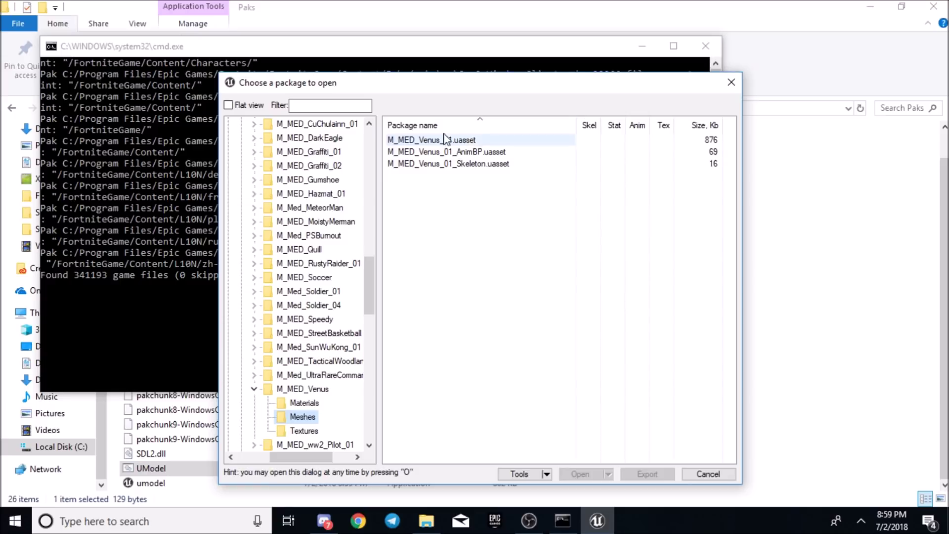
- Load the M_MED_Venus_01 body mesh into the viewer and rotate it
double_click(478, 166)
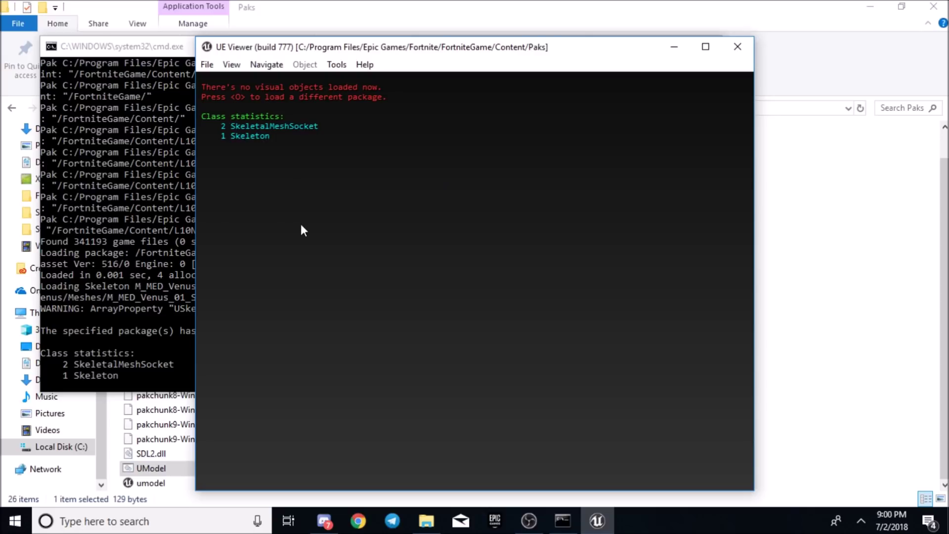
key("o")
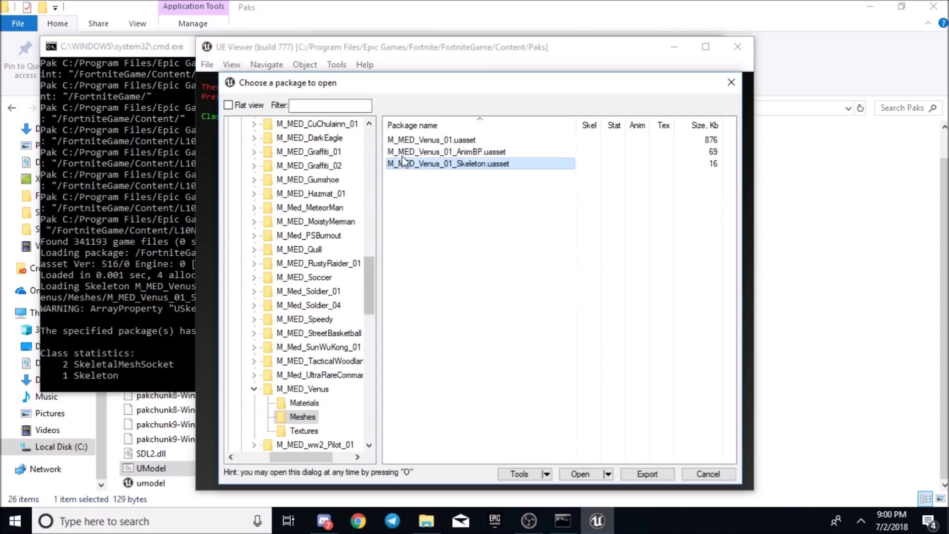
left_click(406, 142)
double_click(406, 142)
left_click_drag(410, 256, 409, 336)
- Reopen the package chooser and collapse the M_MED_Venus and Bodies folders
key("o")
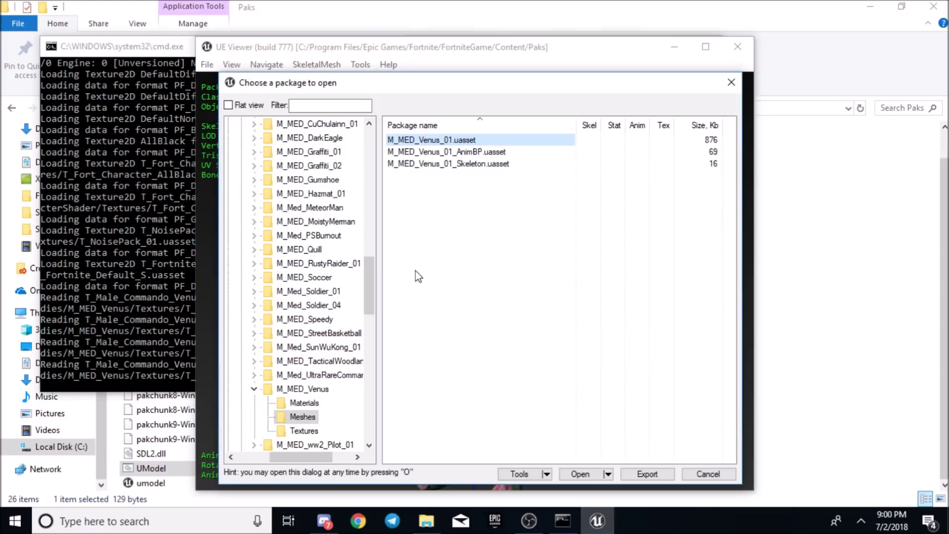
left_click(254, 389)
scroll(249, 316, "up", 10)
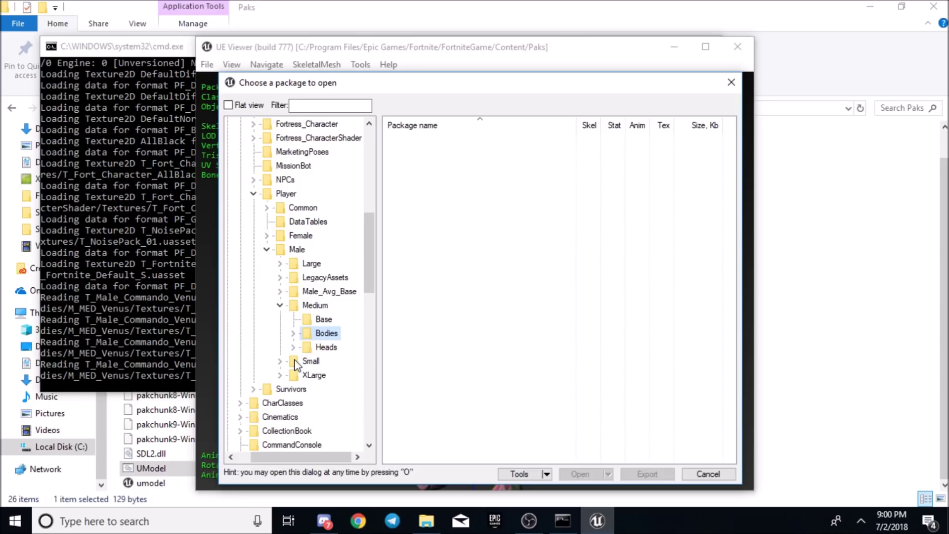
left_click(281, 305)
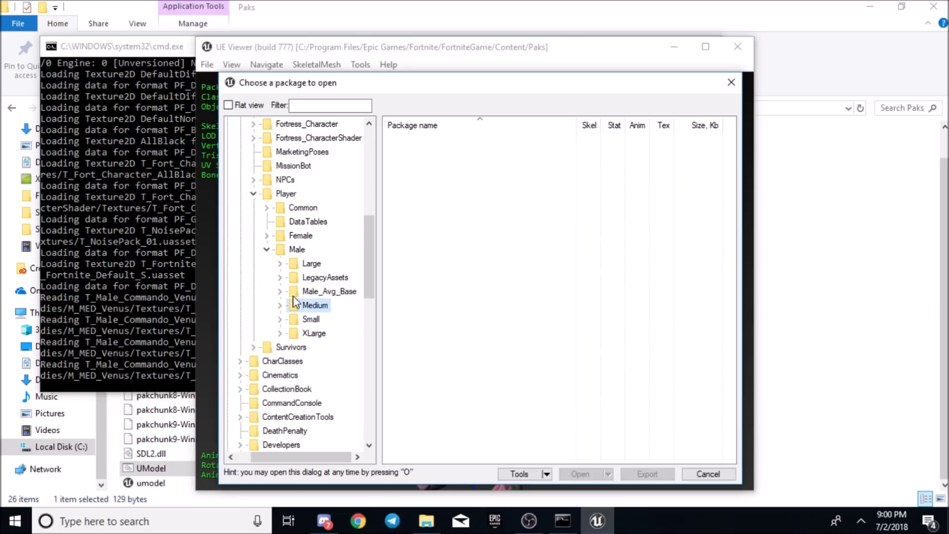
left_click(282, 305)
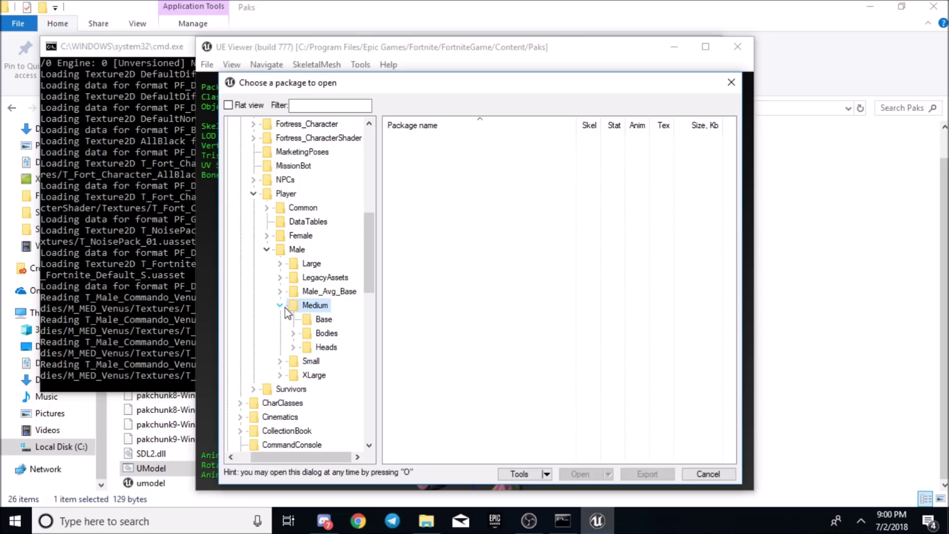
left_click(294, 333)
scroll(291, 233, "up", 3)
left_click(293, 249)
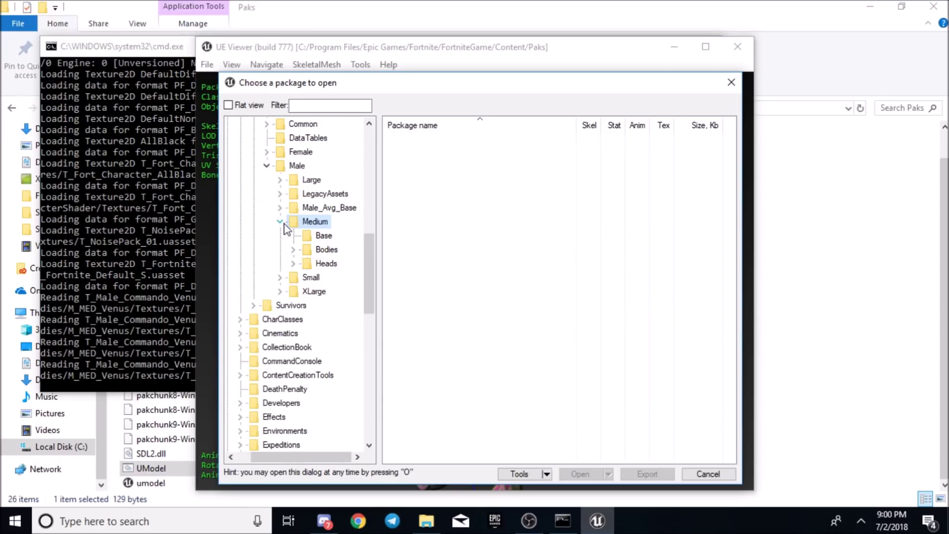
- Collapse the Male and Characters folders and scroll down to the UI folder
left_click(266, 166)
scroll(265, 178, "up", 6)
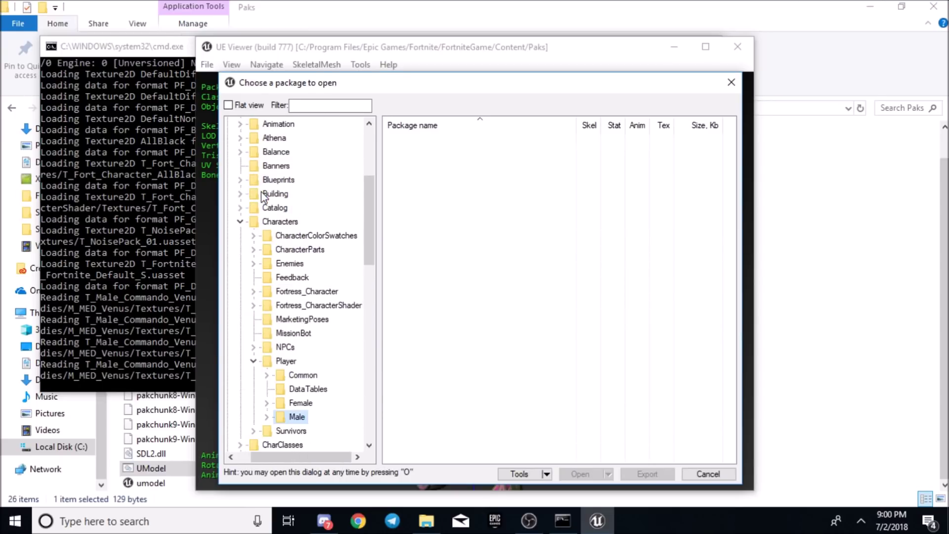
left_click(241, 221)
scroll(313, 261, "down", 9)
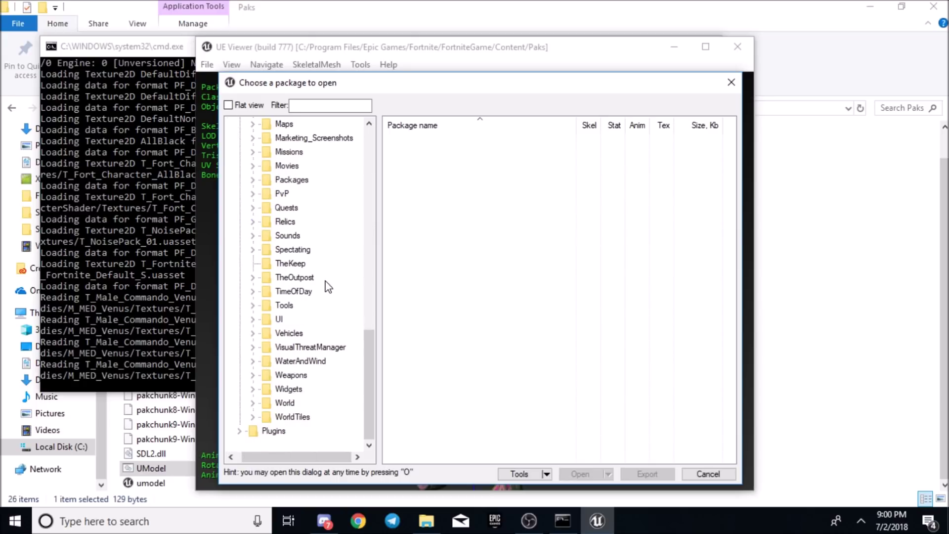
scroll(328, 335, "up", 3)
scroll(292, 371, "down", 5)
- Expand UI > Foundation > Textures in the package tree
left_click(253, 320)
scroll(341, 307, "down", 3)
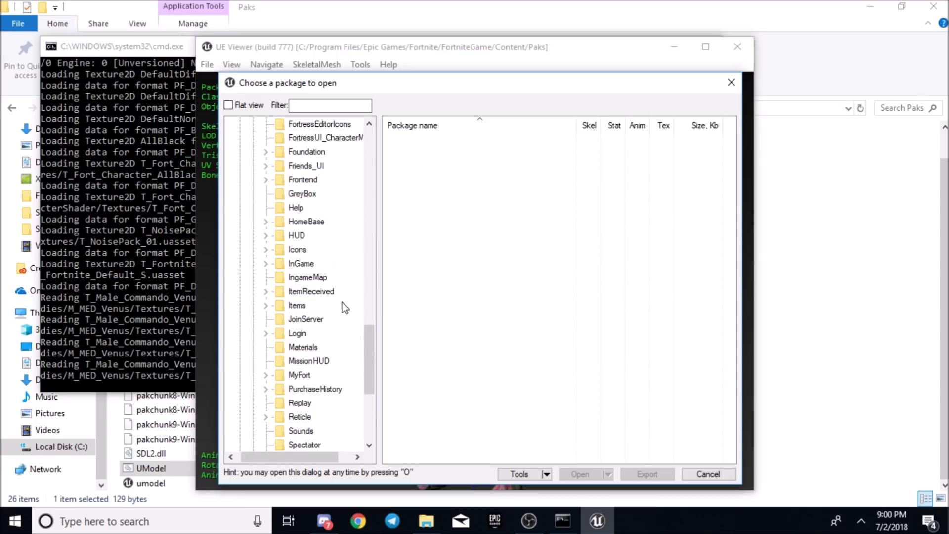
scroll(345, 308, "down", 5)
scroll(311, 294, "up", 10)
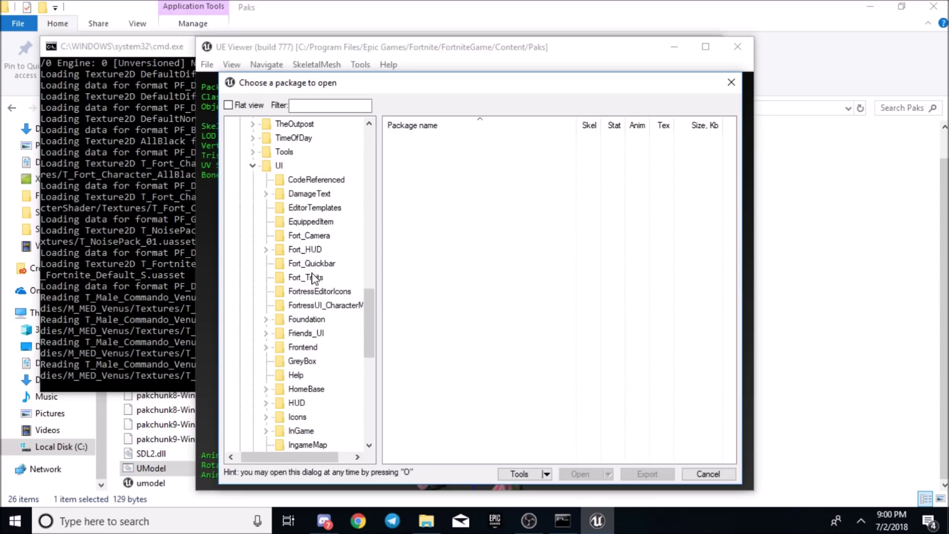
left_click(266, 361)
scroll(313, 345, "down", 10)
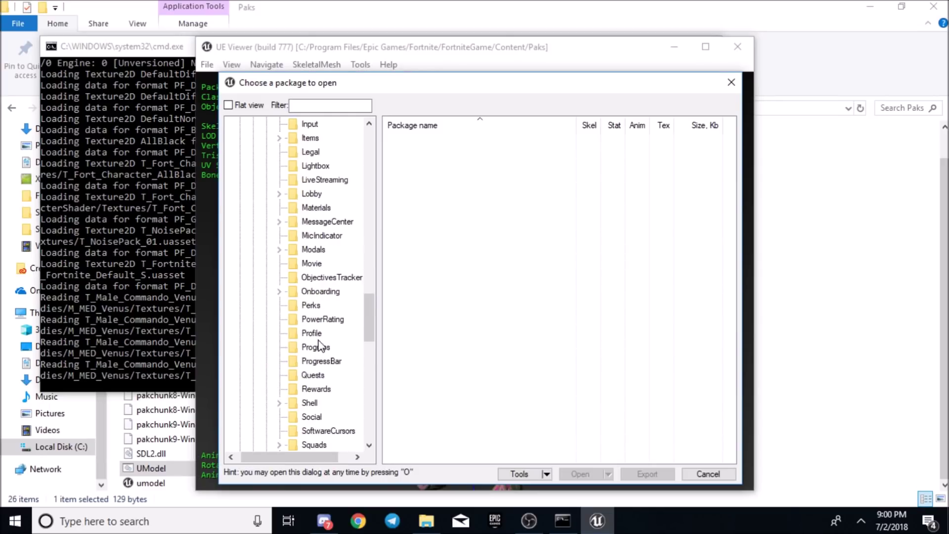
left_click(285, 251)
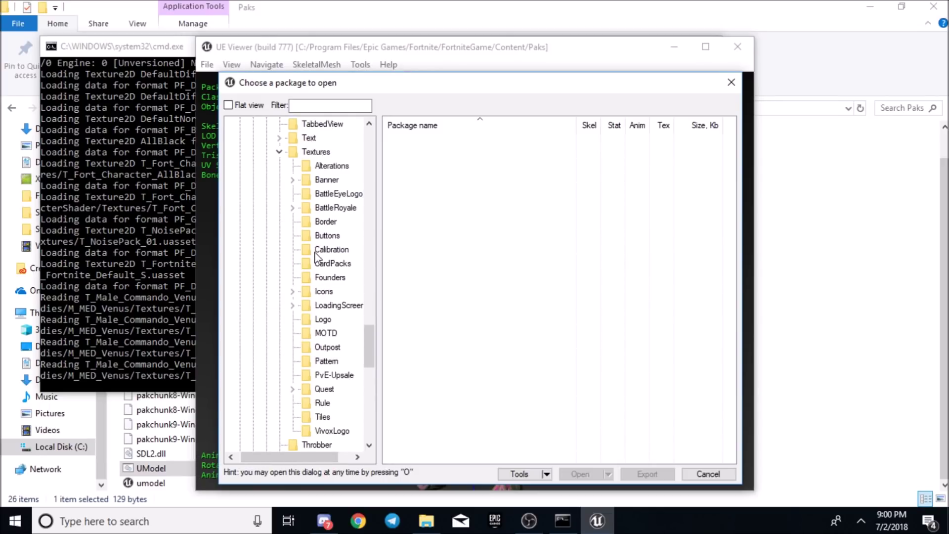
- Open BattleRoyale > FeaturedItems and browse the Glider, Backpack and Outfit package lists
left_click(294, 207)
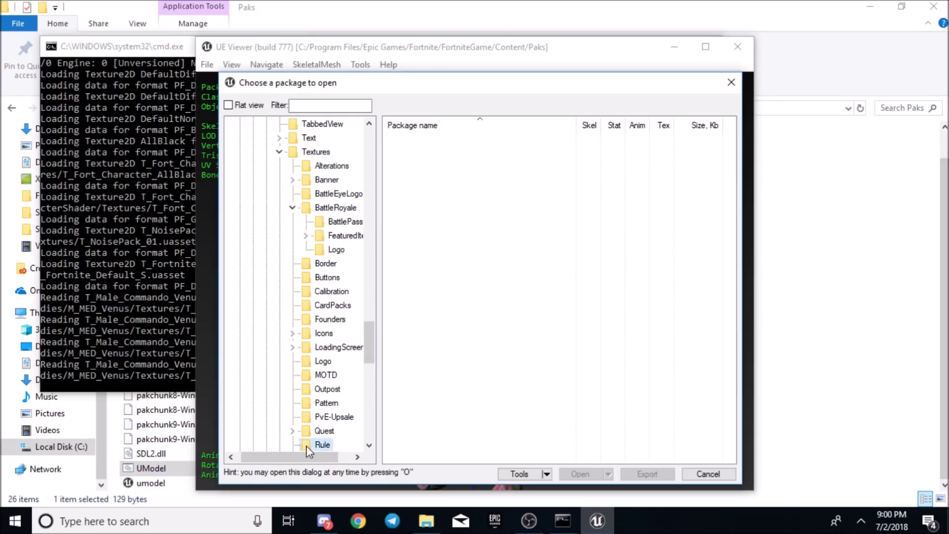
left_click(305, 236)
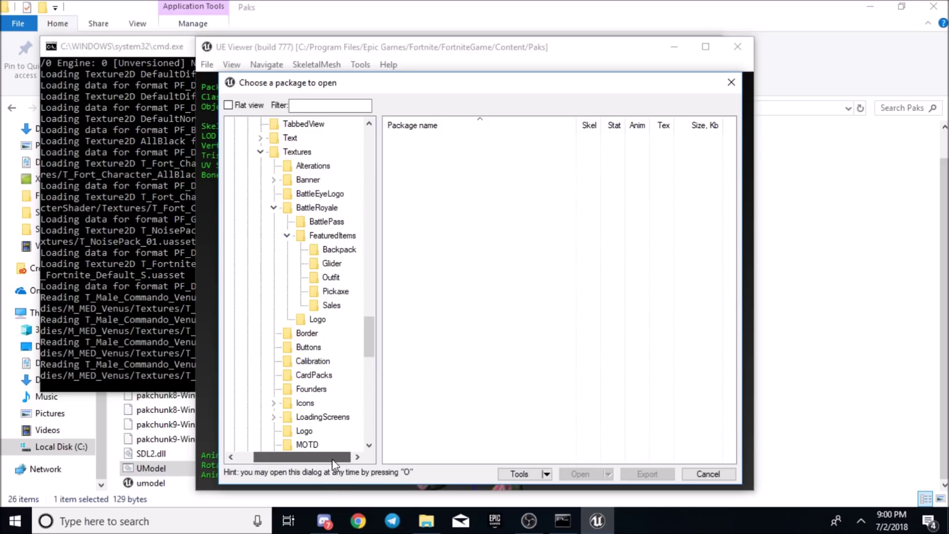
left_click(331, 263)
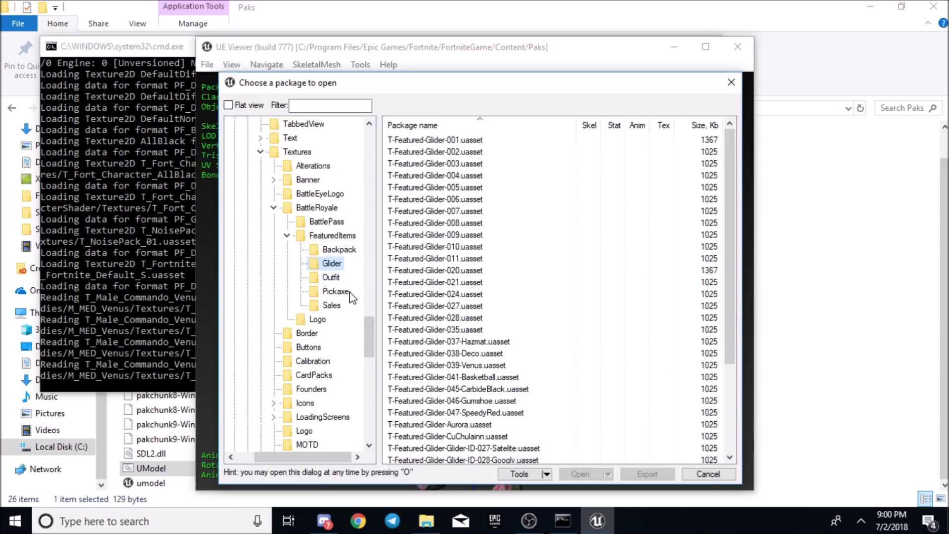
left_click(337, 250)
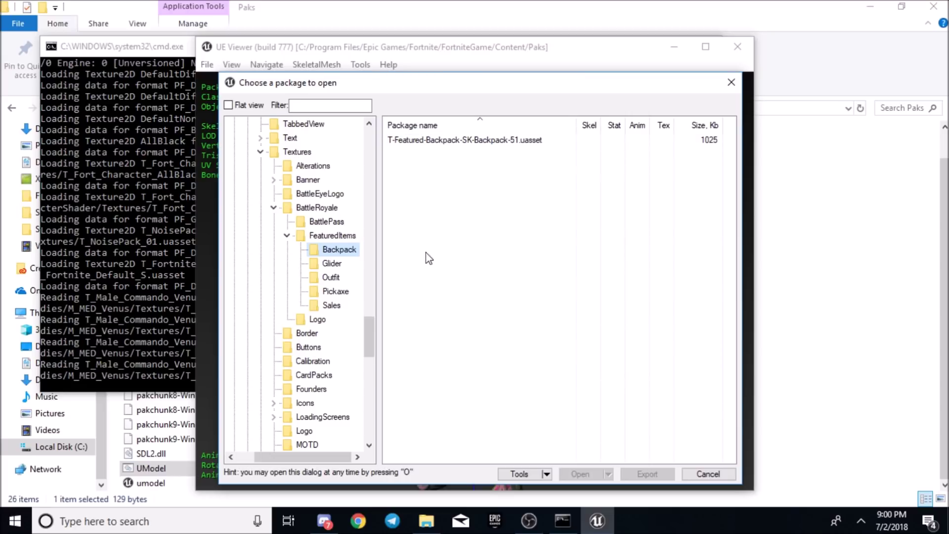
left_click(333, 278)
scroll(519, 406, "down", 15)
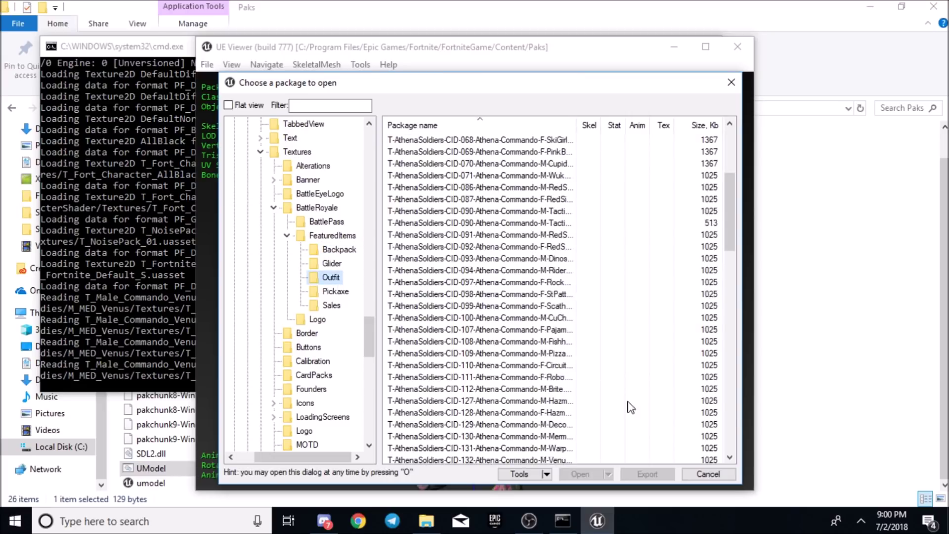
scroll(519, 410, "down", 6)
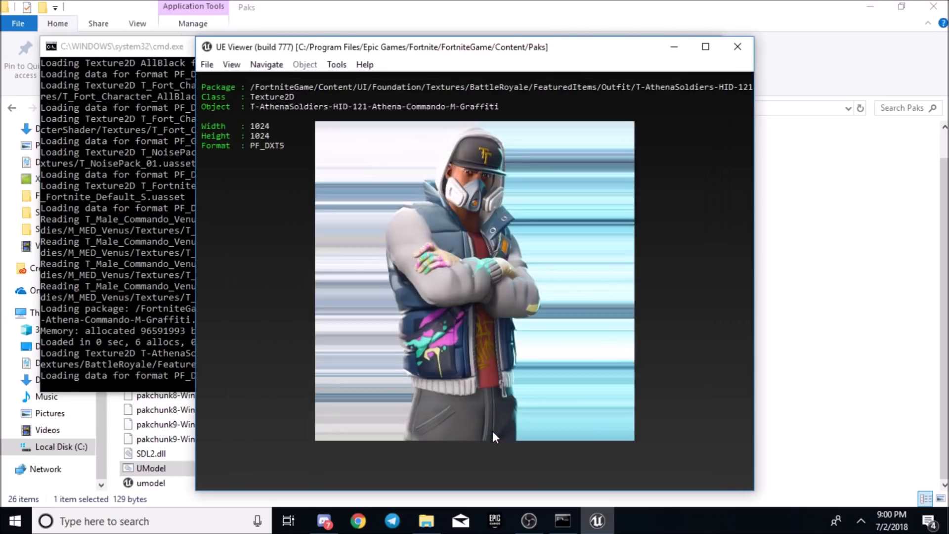
- Display the HID-046 featured outfit image in the viewer
left_click_drag(492, 431, 504, 350)
key("o")
left_click(558, 353)
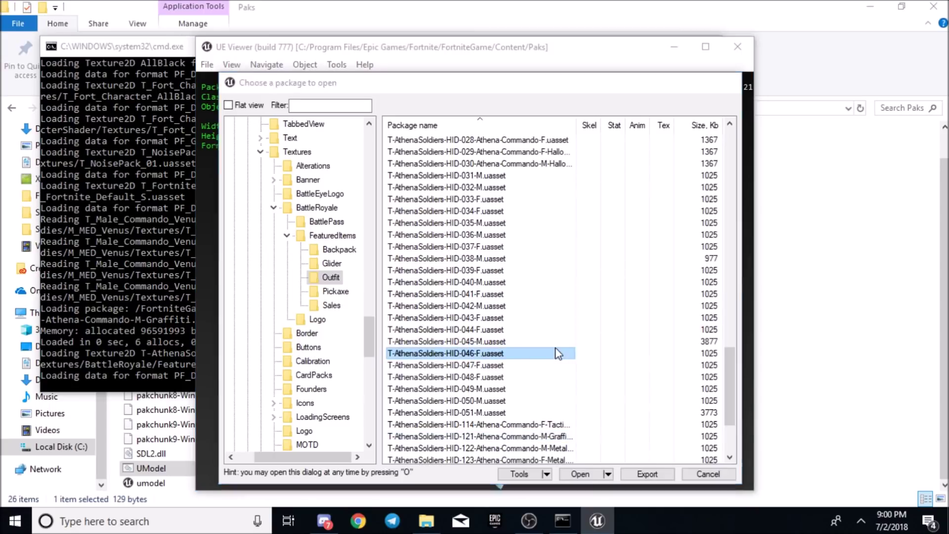
double_click(557, 353)
- Test selecting all outfit packages in the chooser, deselect them, and switch to File Explorer
key("o")
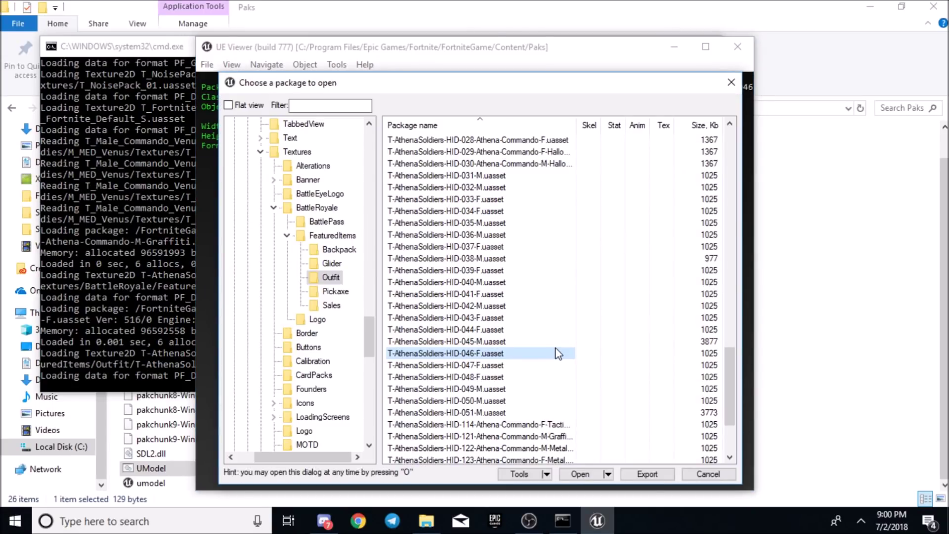
scroll(558, 353, "up", 20)
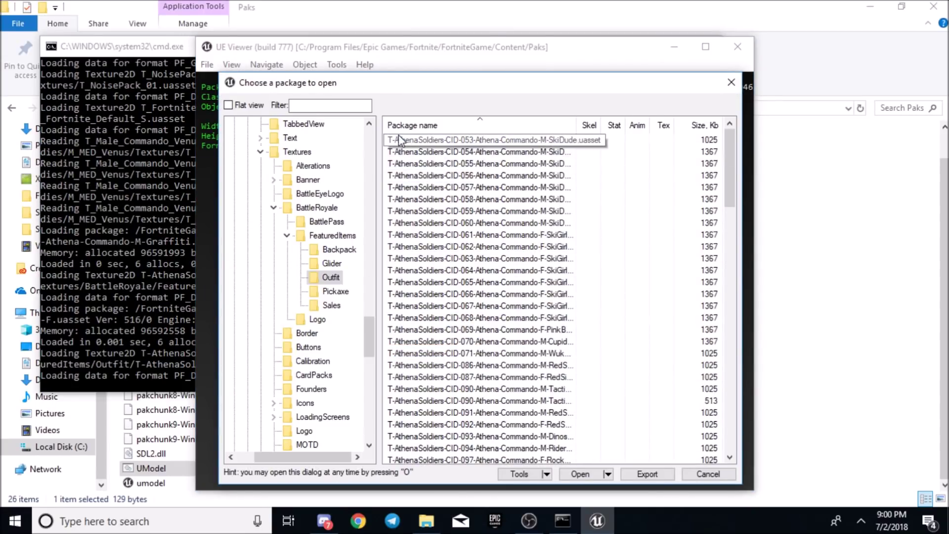
scroll(638, 277, "down", 20)
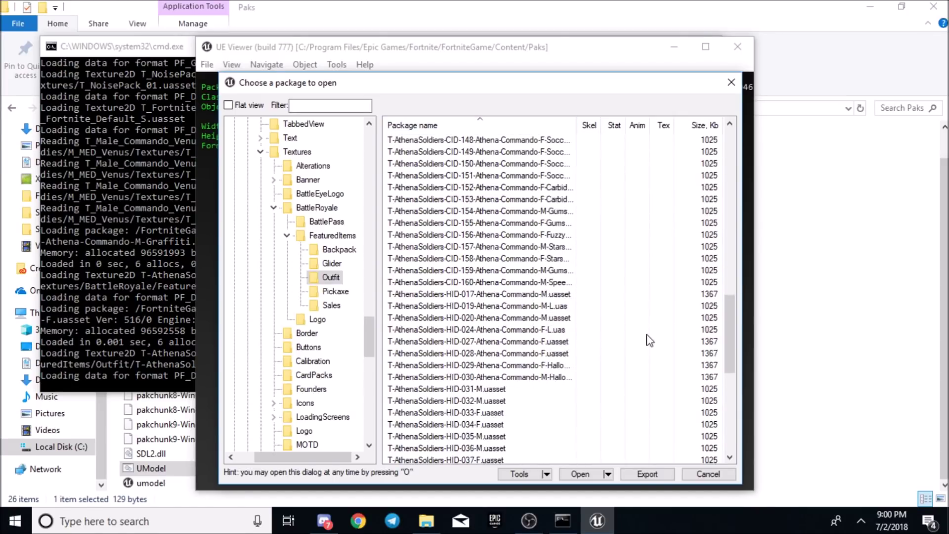
scroll(649, 340, "down", 9)
left_click_drag(540, 456, 370, 7)
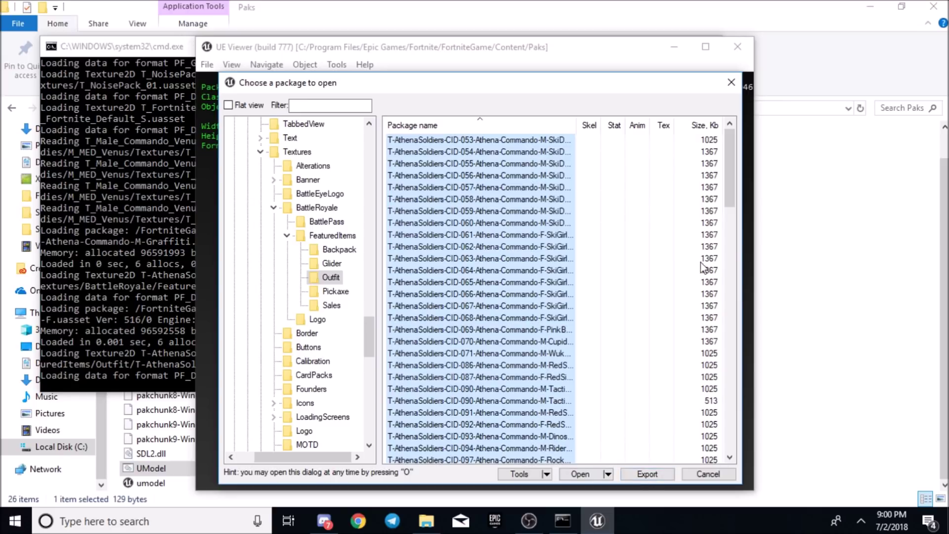
left_click(687, 182)
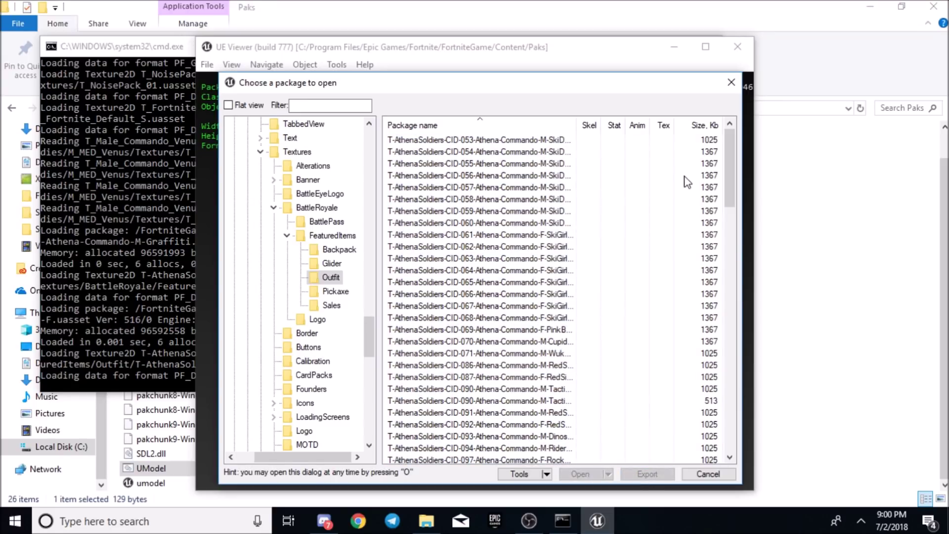
left_click(861, 224)
scroll(891, 329, "down", 1)
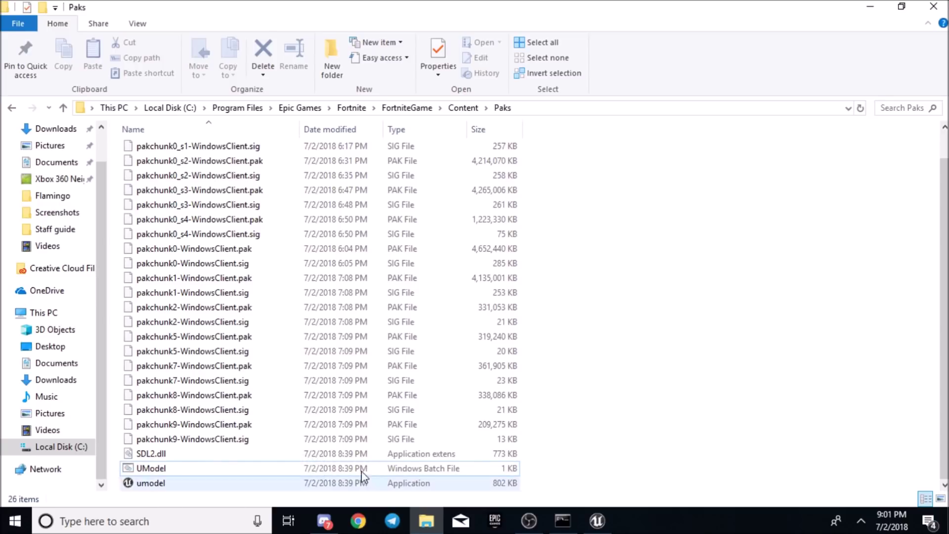
- Navigate UmodelExport > UI > Foundation > Textures > BattleRoyale > FeaturedItems > Outfit
scroll(392, 343, "up", 1)
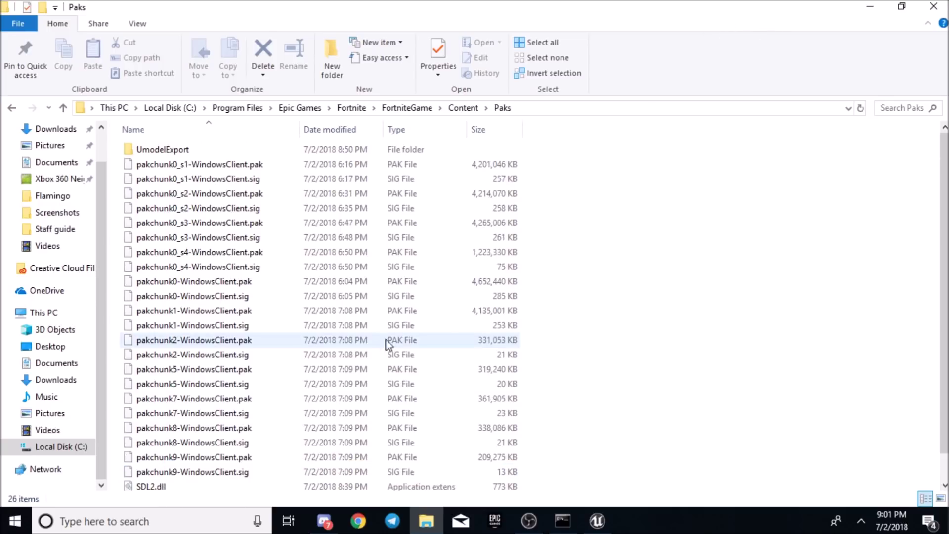
right_click_drag(3, 242, 3, 276)
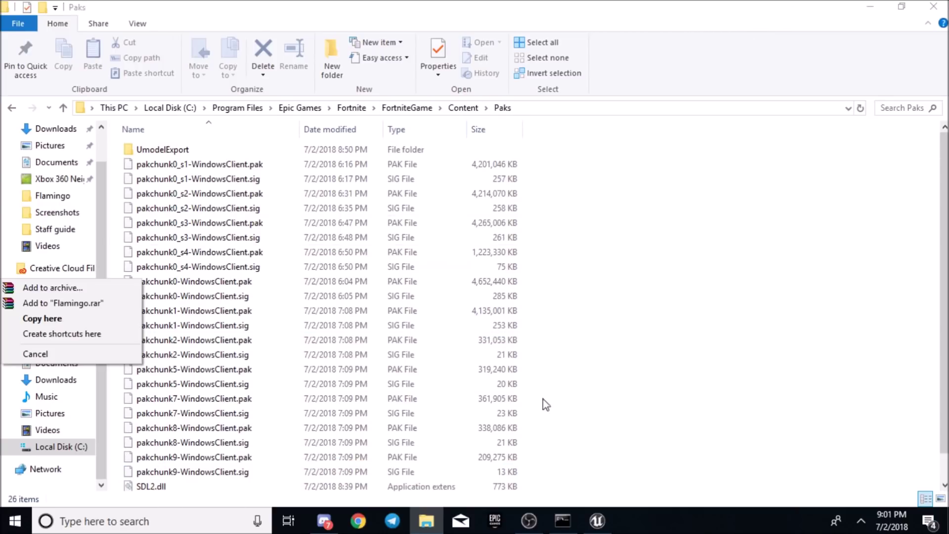
key("Escape")
double_click(148, 150)
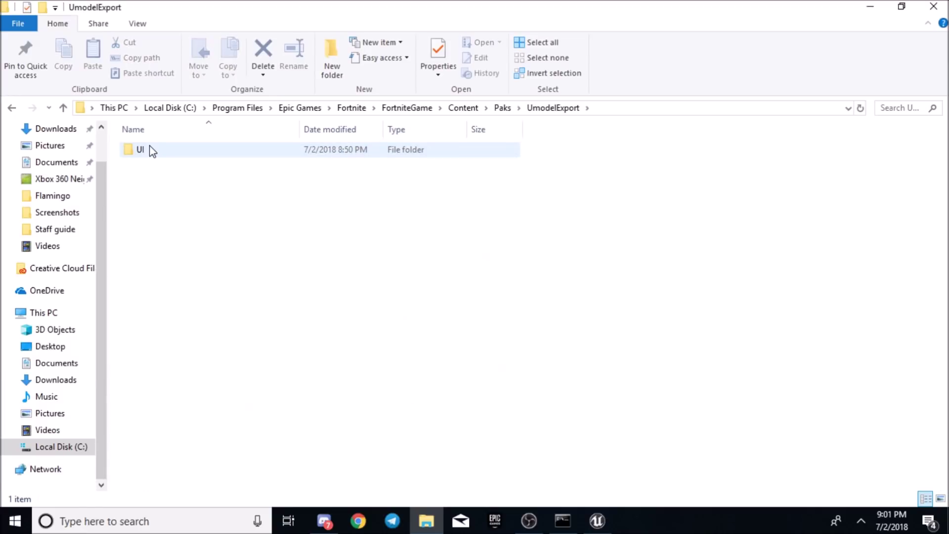
double_click(141, 149)
double_click(151, 149)
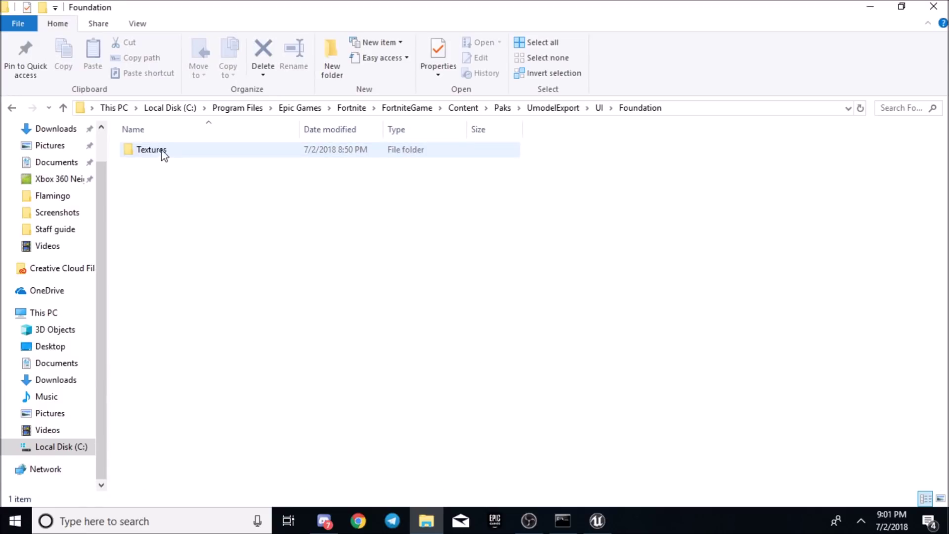
double_click(163, 150)
double_click(169, 150)
double_click(168, 149)
double_click(176, 148)
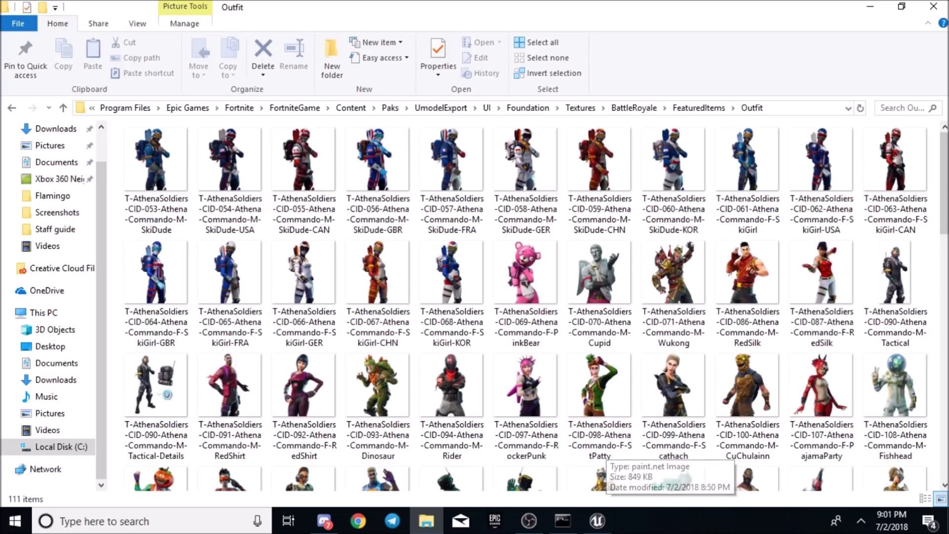
- Scroll through the 111 outfit thumbnails, then minimize File Explorer
scroll(495, 354, "down", 10)
scroll(498, 317, "up", 10)
scroll(581, 190, "down", 5)
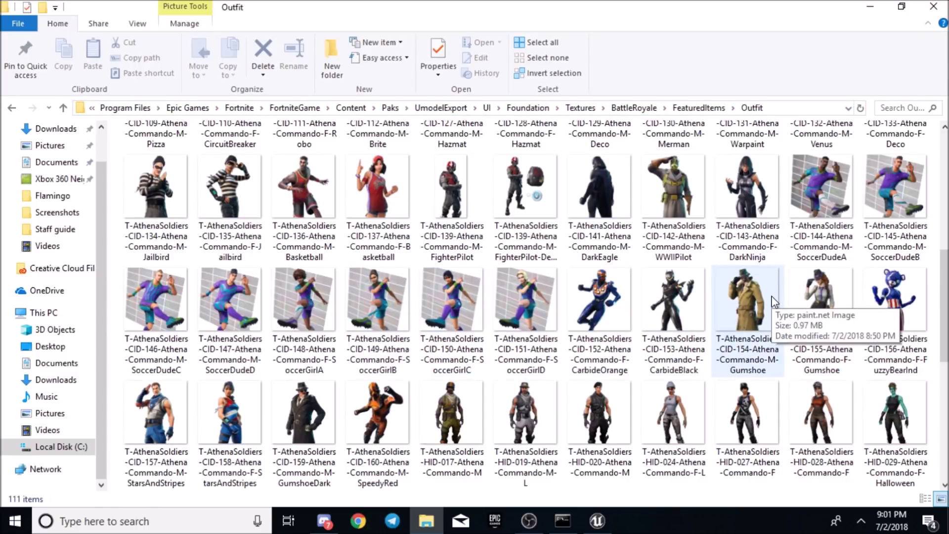
scroll(733, 371, "down", 3)
scroll(733, 371, "down", 3)
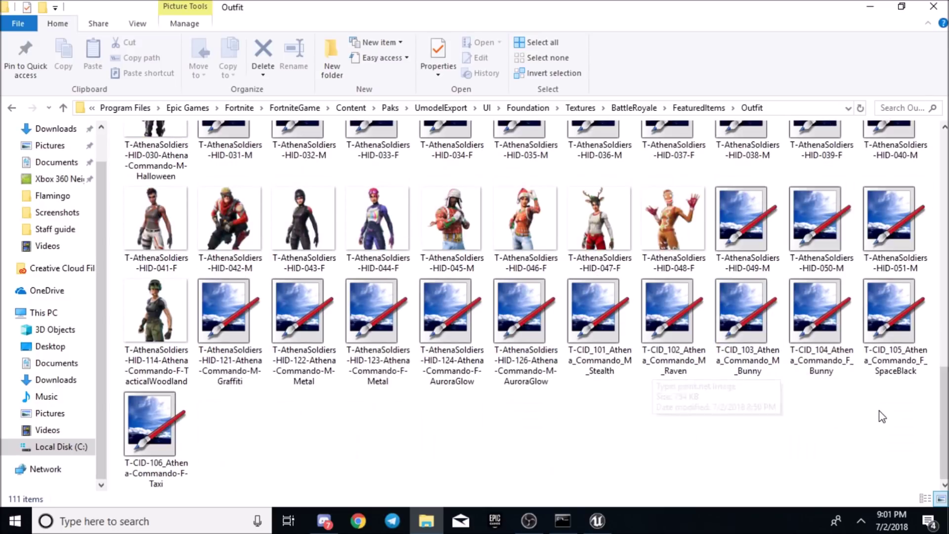
left_click(871, 11)
- Select all 37 featured Glider packages and export them
left_click(331, 263)
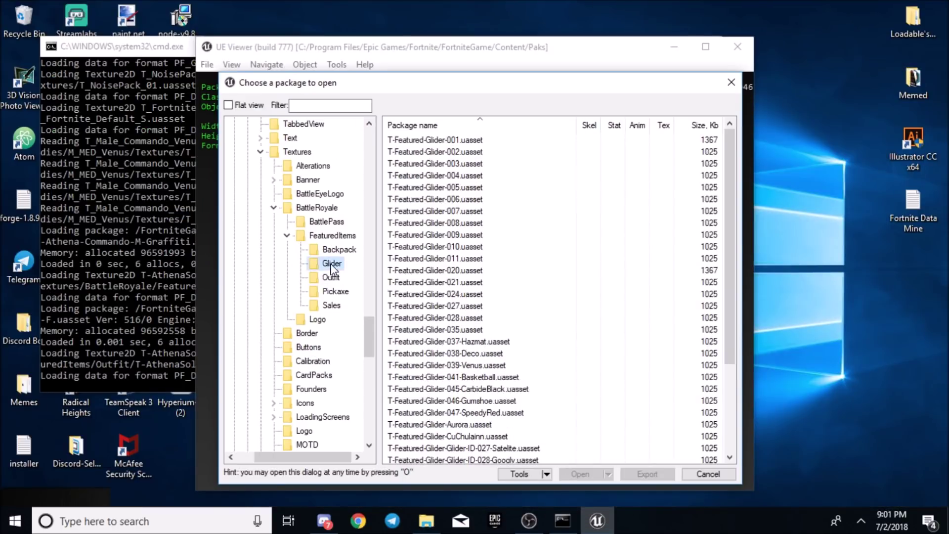
left_click_drag(446, 315, 459, 457)
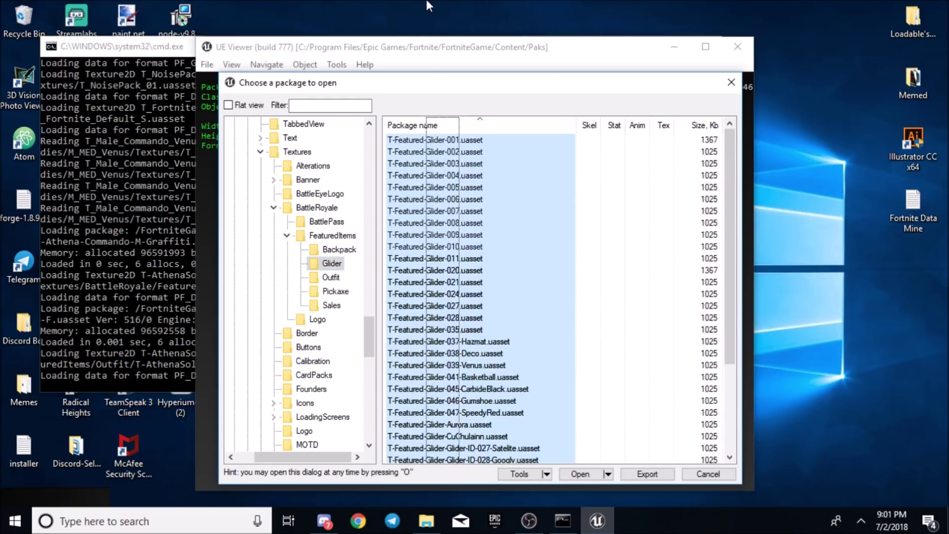
left_click(426, 521)
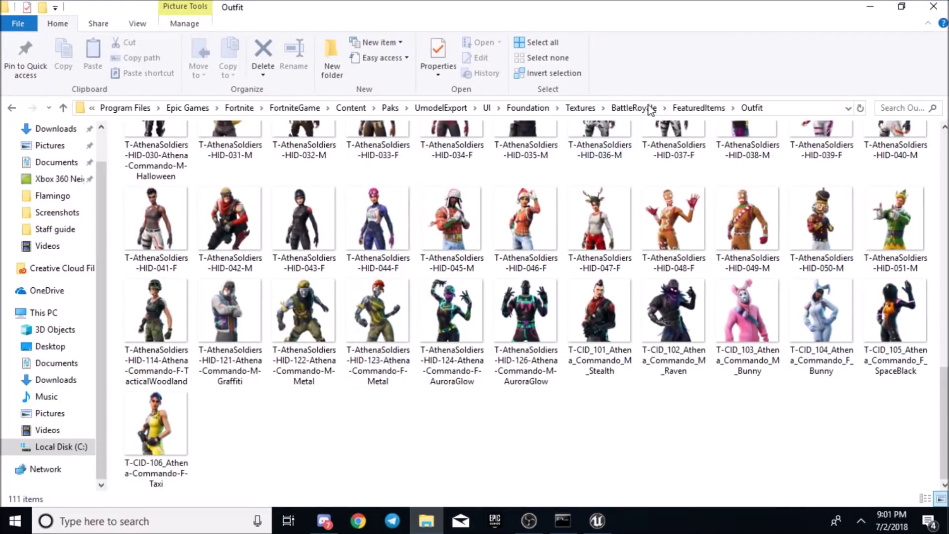
left_click(686, 106)
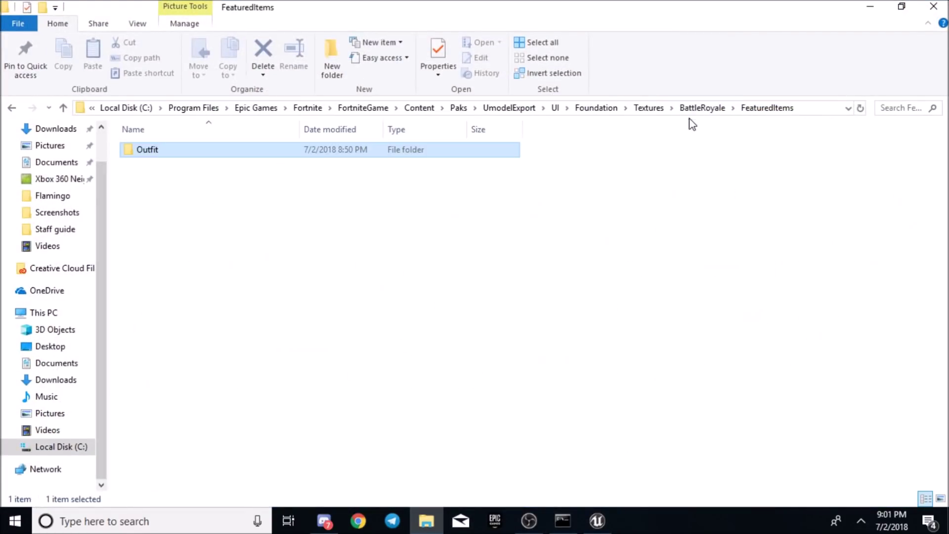
left_click(604, 520)
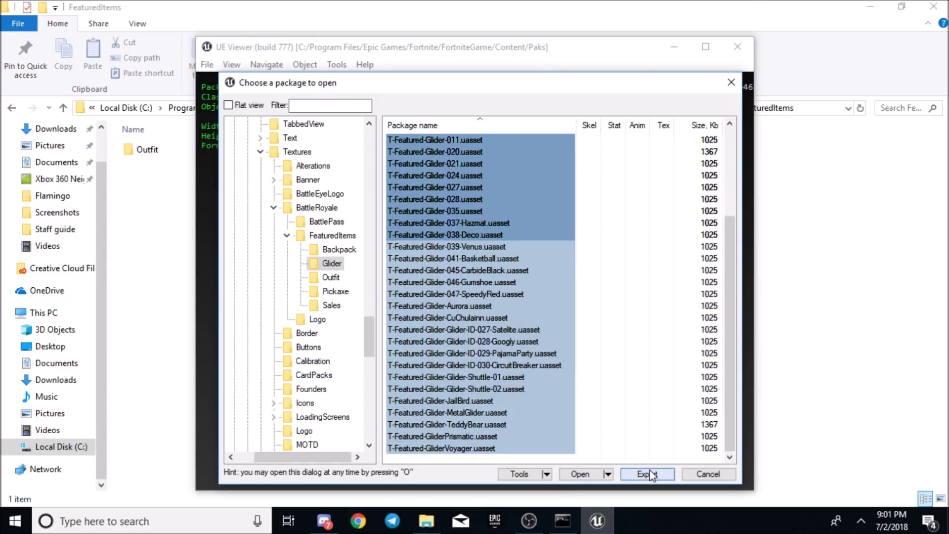
left_click(648, 474)
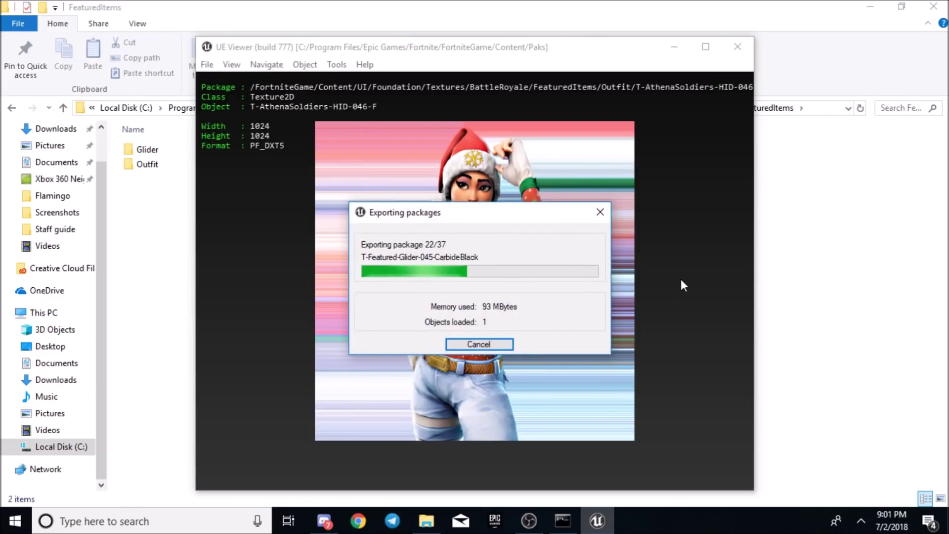
- Open the newly exported Glider folder in File Explorer to check the images
scroll(508, 377, "up", 4)
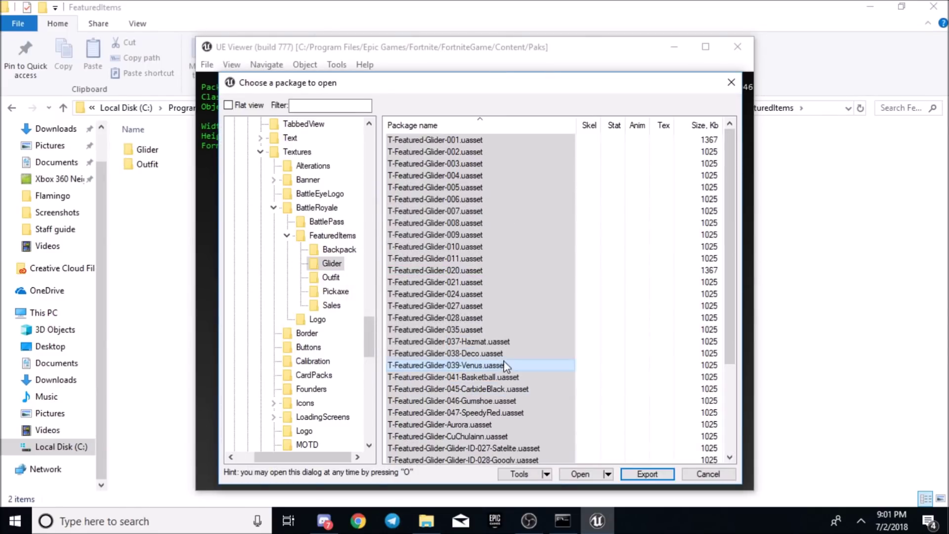
key("alt+Tab")
double_click(173, 150)
scroll(451, 299, "down", 1)
scroll(452, 298, "up", 1)
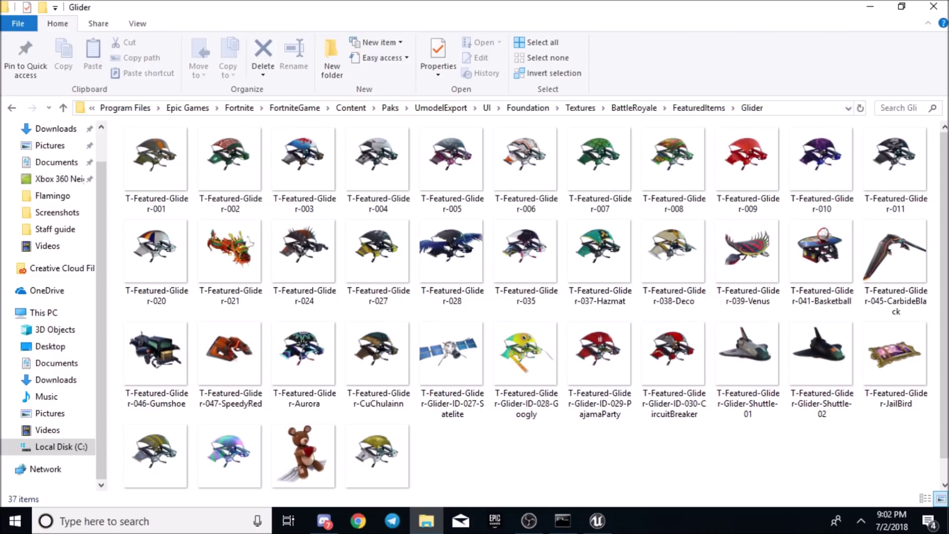
left_click(591, 525)
- Export all 53 featured pickaxe packages, then return to the FeaturedItems folder in Explorer
left_click(334, 291)
scroll(484, 346, "down", 8)
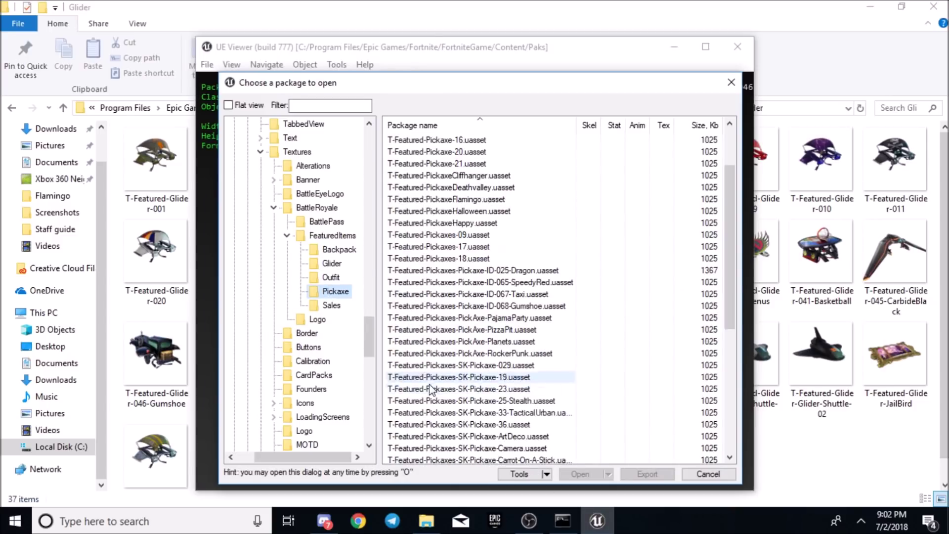
left_click_drag(480, 456, 437, 5)
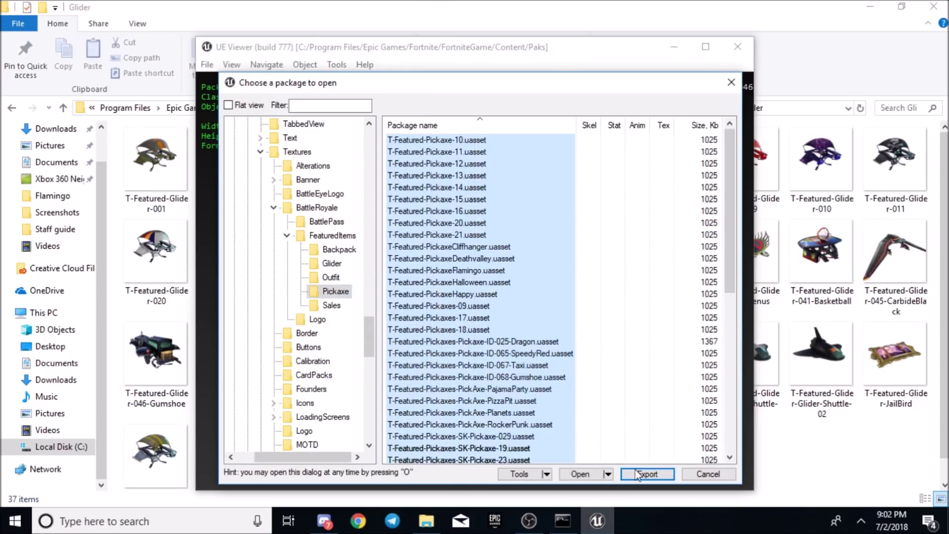
left_click(647, 474)
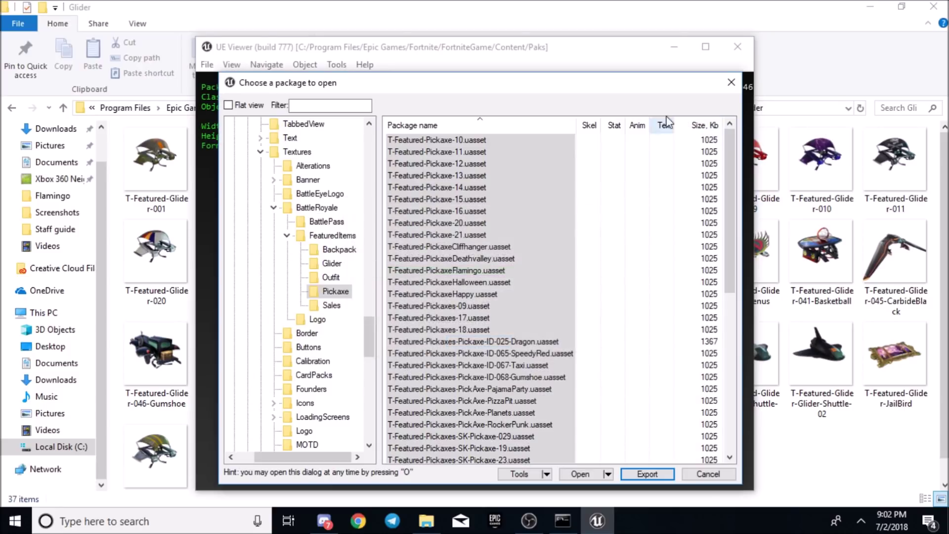
left_click(812, 81)
left_click(698, 108)
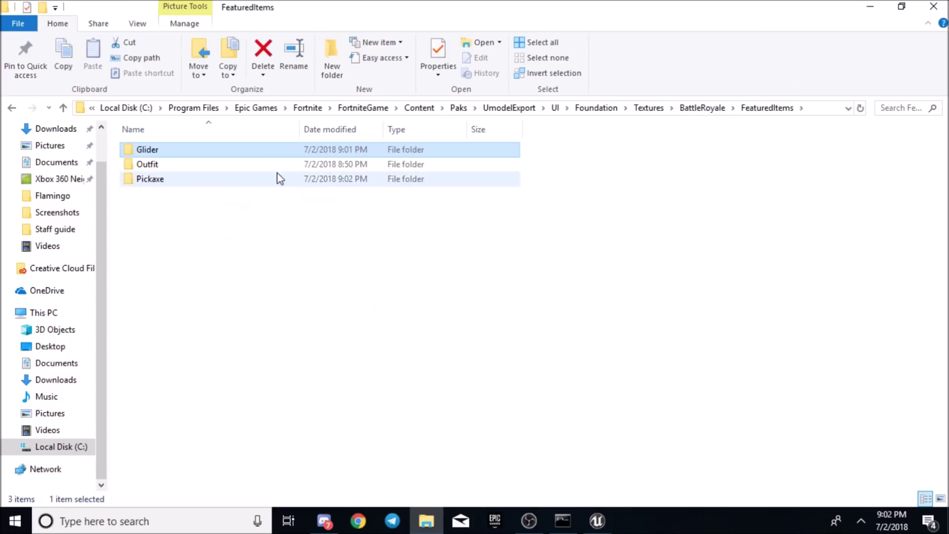
- Open the Pickaxe folder and scroll its thumbnails, such as Skiboot and TacticalUrban, as they load
double_click(182, 187)
scroll(352, 328, "down", 2)
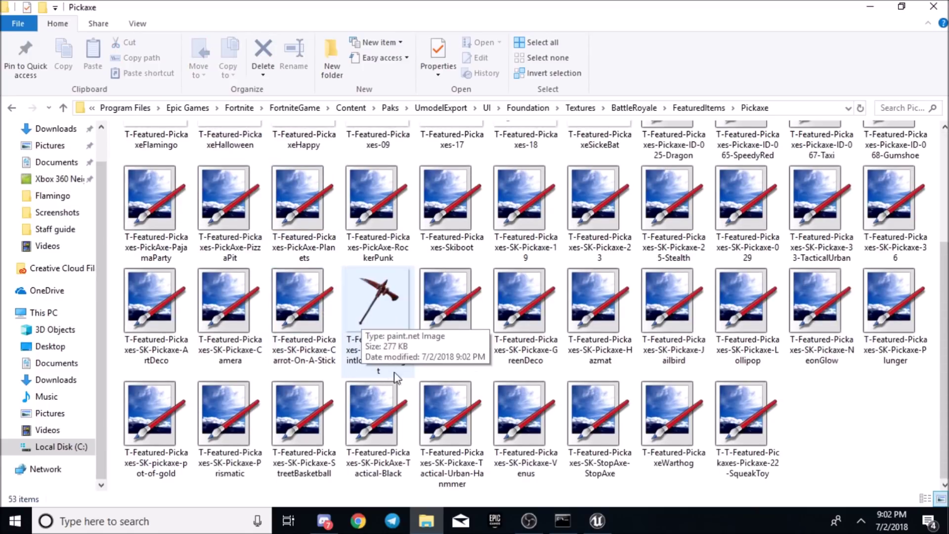
scroll(354, 331, "up", 3)
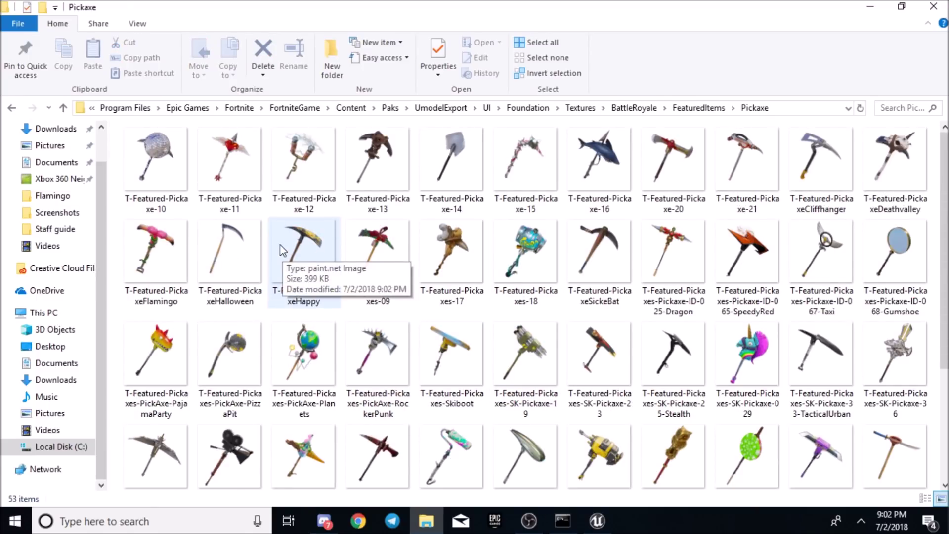
scroll(279, 244, "down", 2)
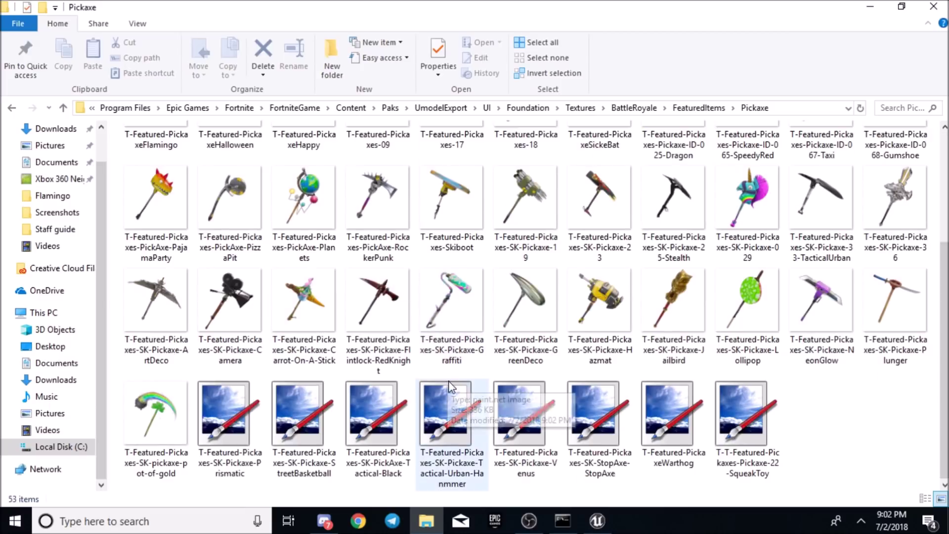
scroll(534, 411, "up", 2)
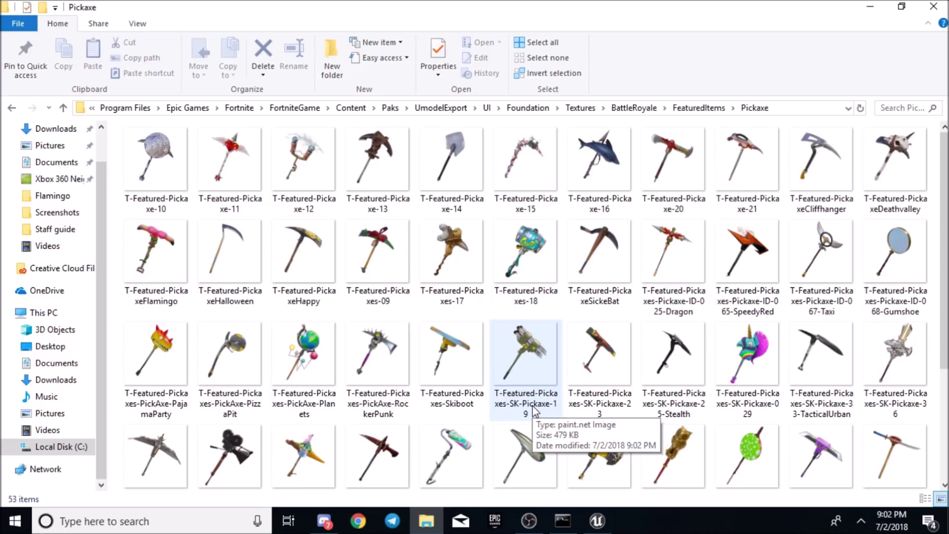
- Bring up Discord on the Fortnite Leaks server, briefly selecting part of the posted AES key
left_click(324, 522)
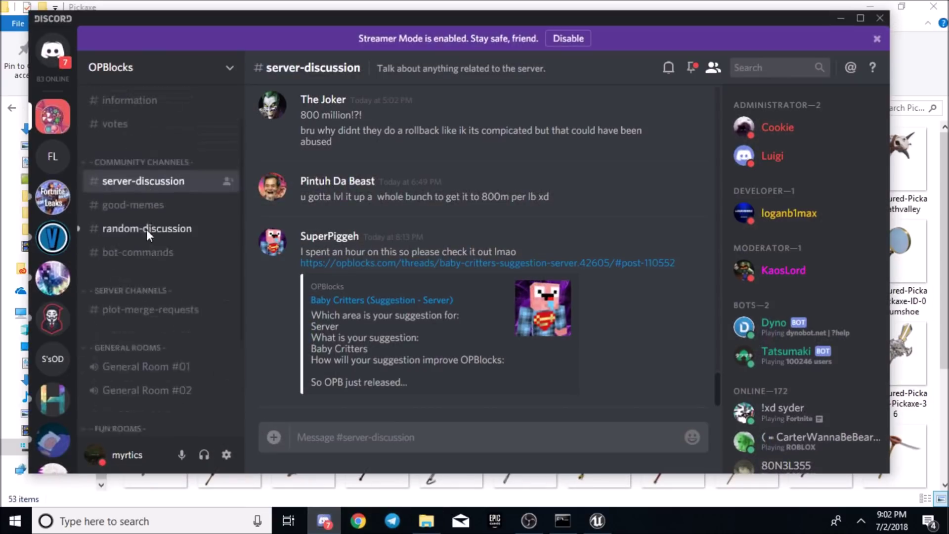
left_click(49, 163)
left_click_drag(302, 208, 567, 208)
left_click(320, 242)
- Browse #rules, #umodel-paths, #general and #support, glancing at one member's profile card
left_click(114, 153)
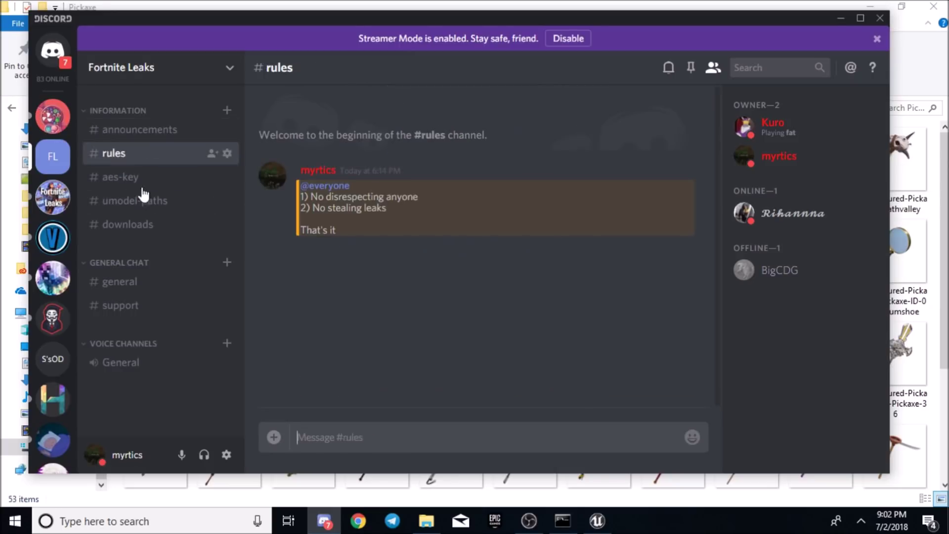
left_click(136, 207)
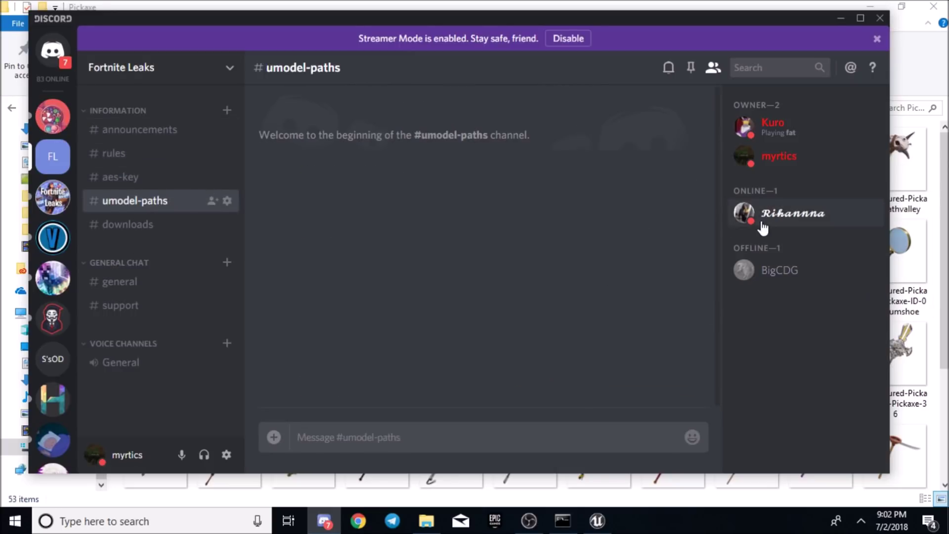
left_click(159, 284)
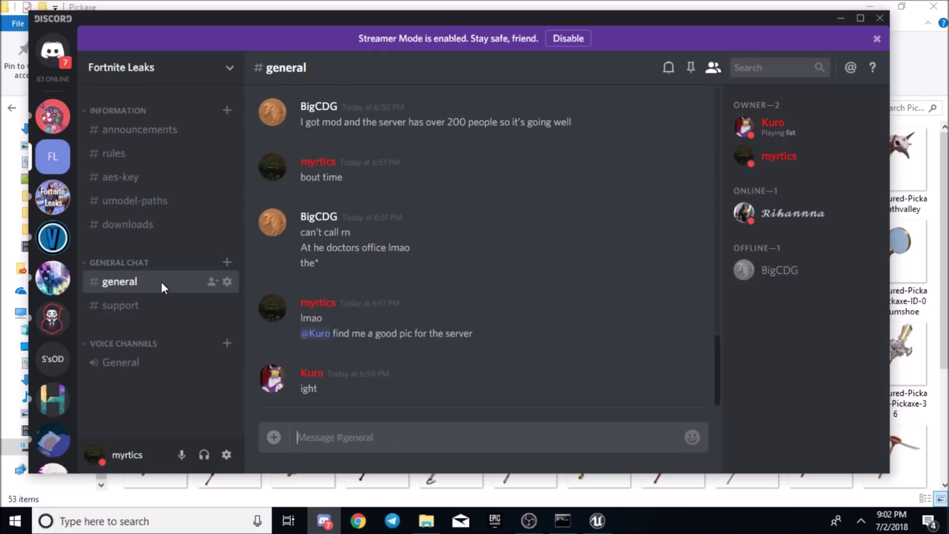
left_click(153, 299)
left_click(772, 125)
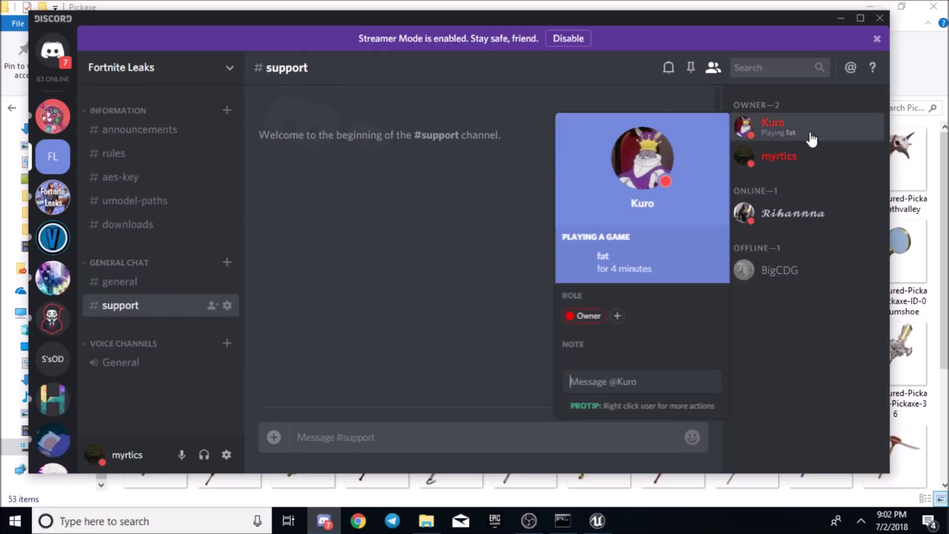
left_click(419, 279)
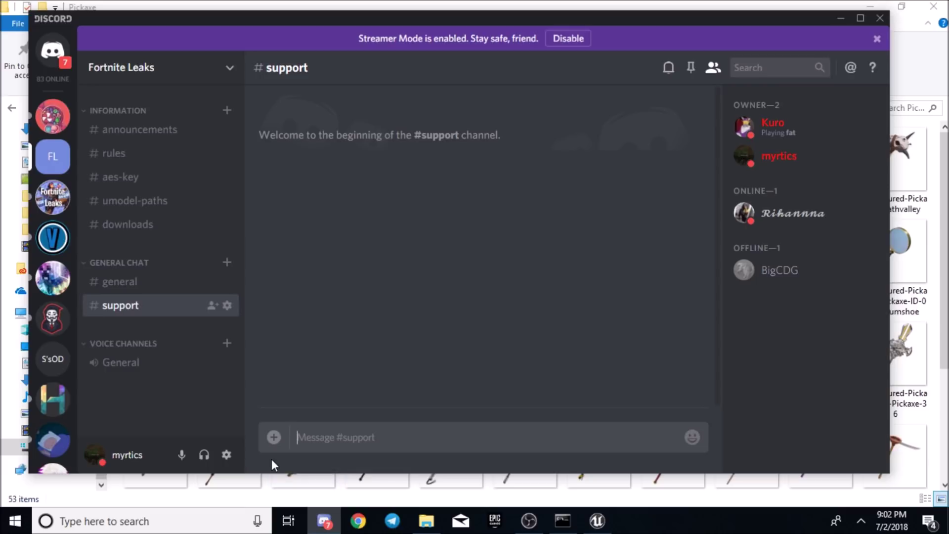